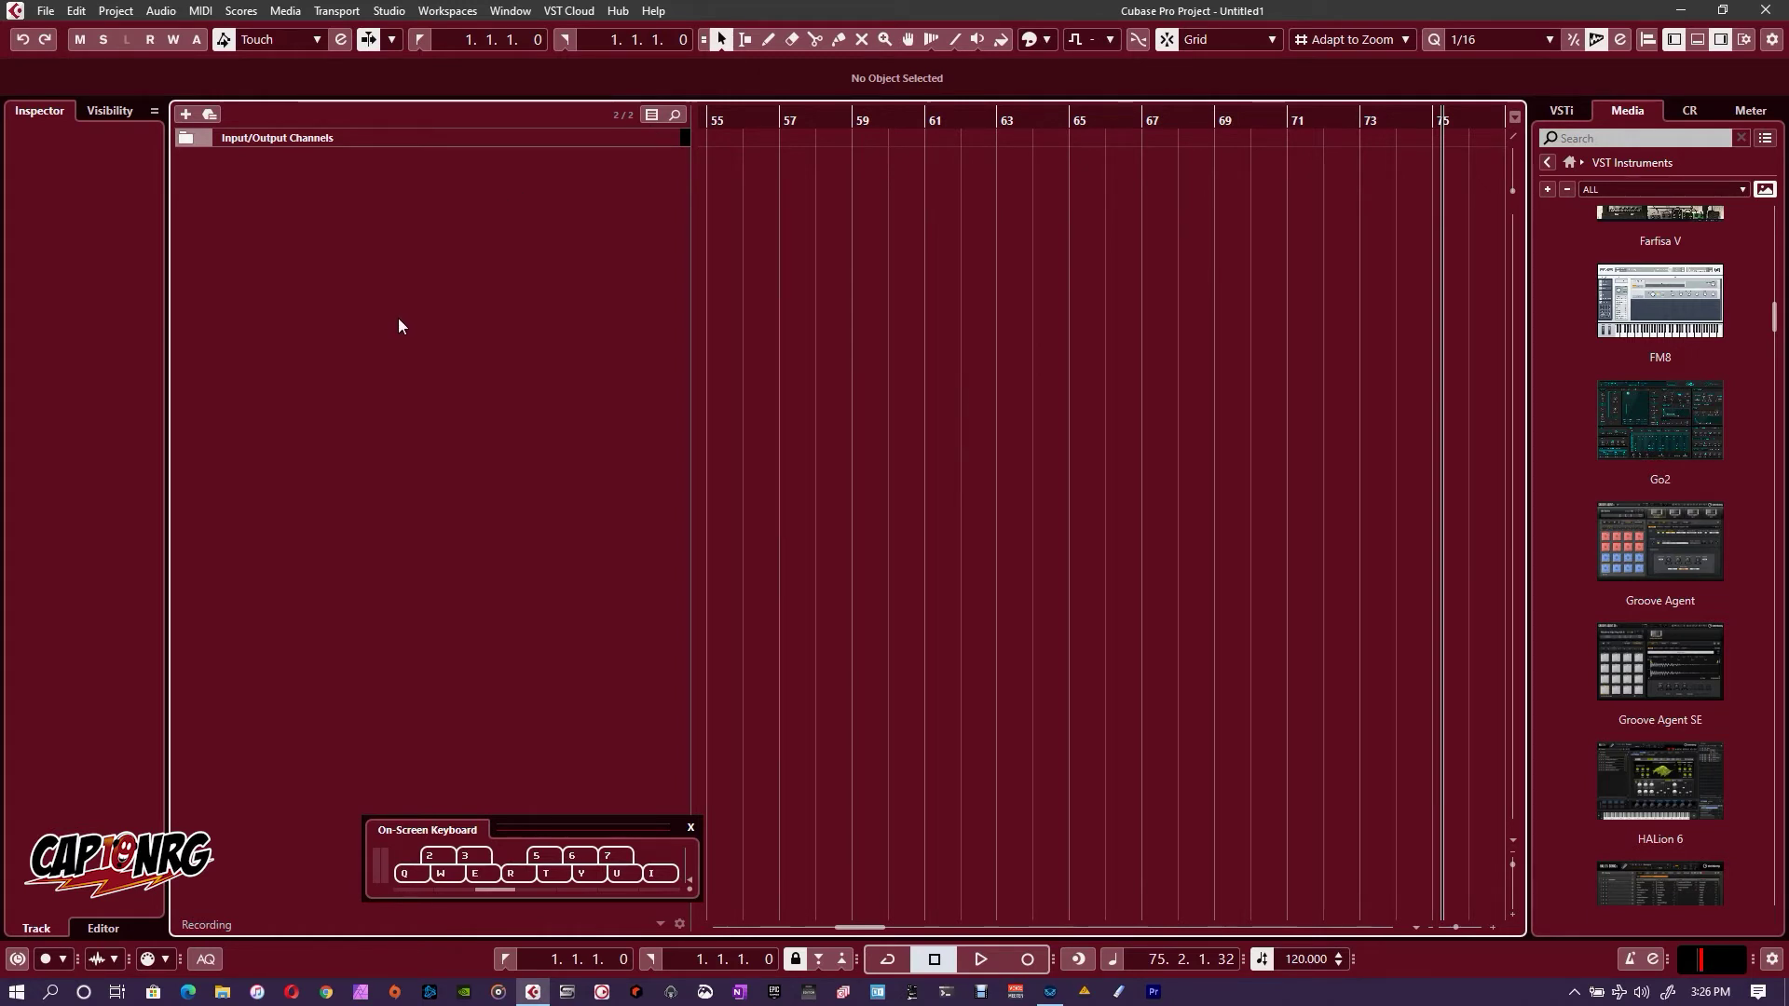
# Add one instrument track using Reason Rack Plugin, with its audio output on Stereo Out
pyautogui.doubleClick(467, 293)
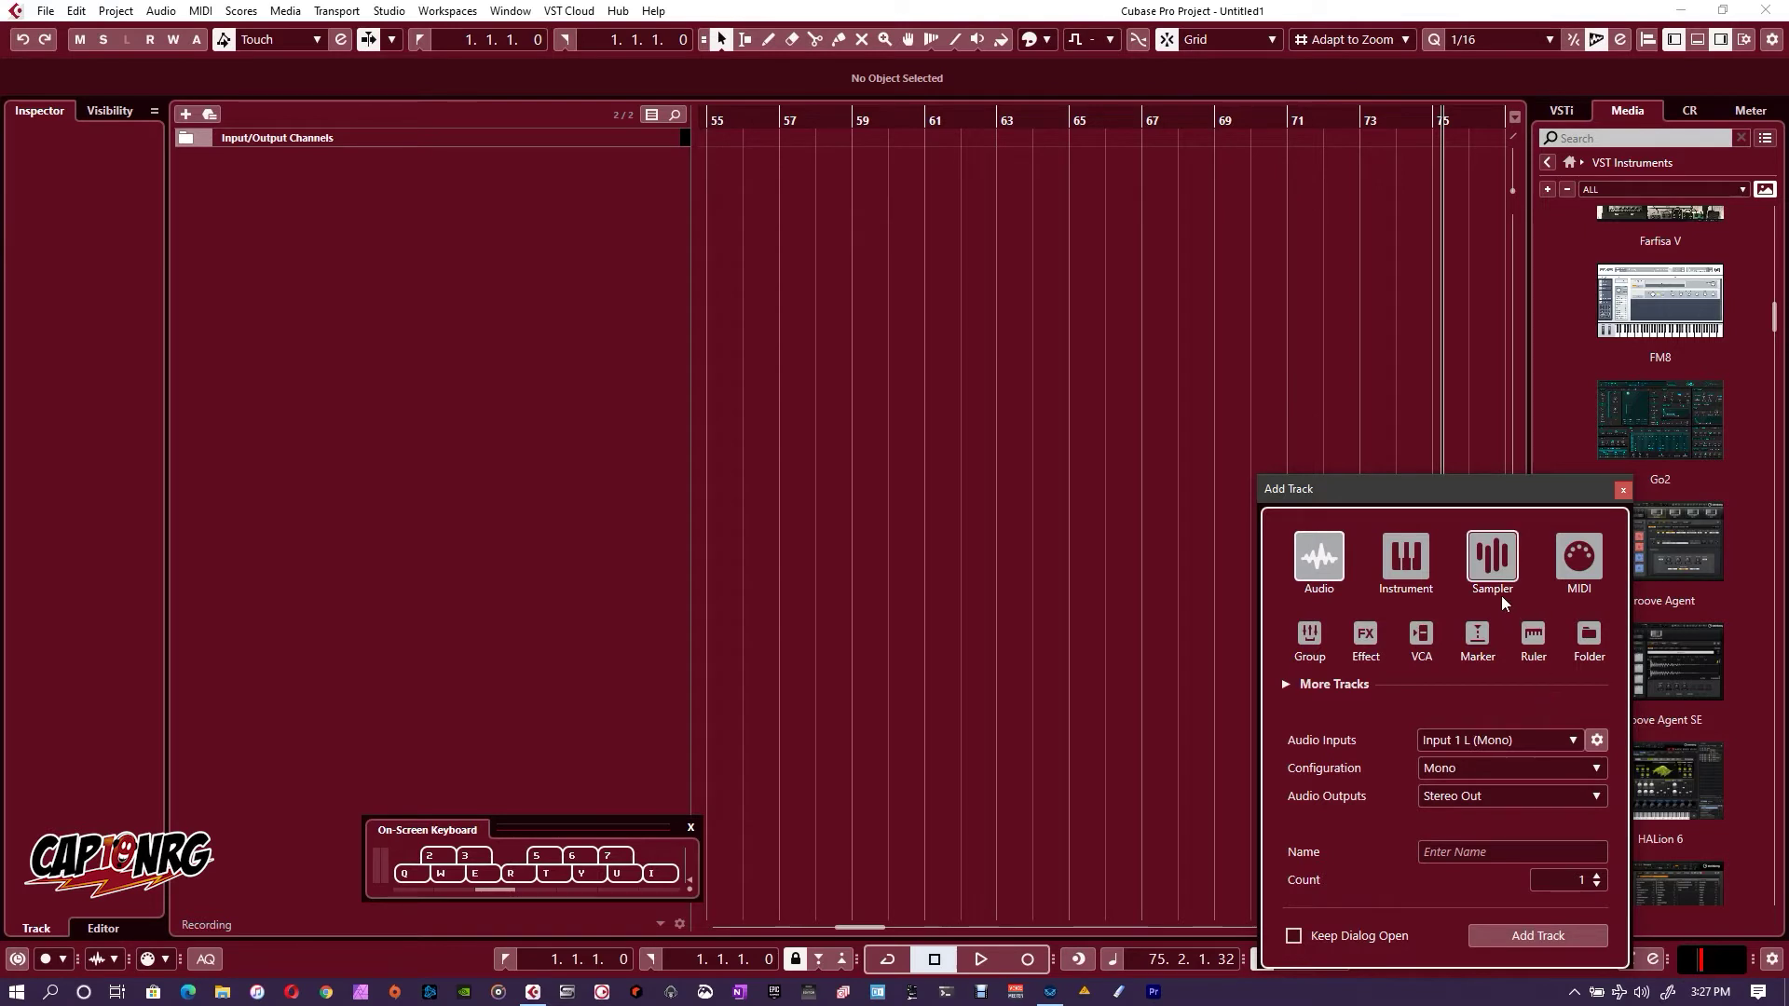
pyautogui.click(1408, 557)
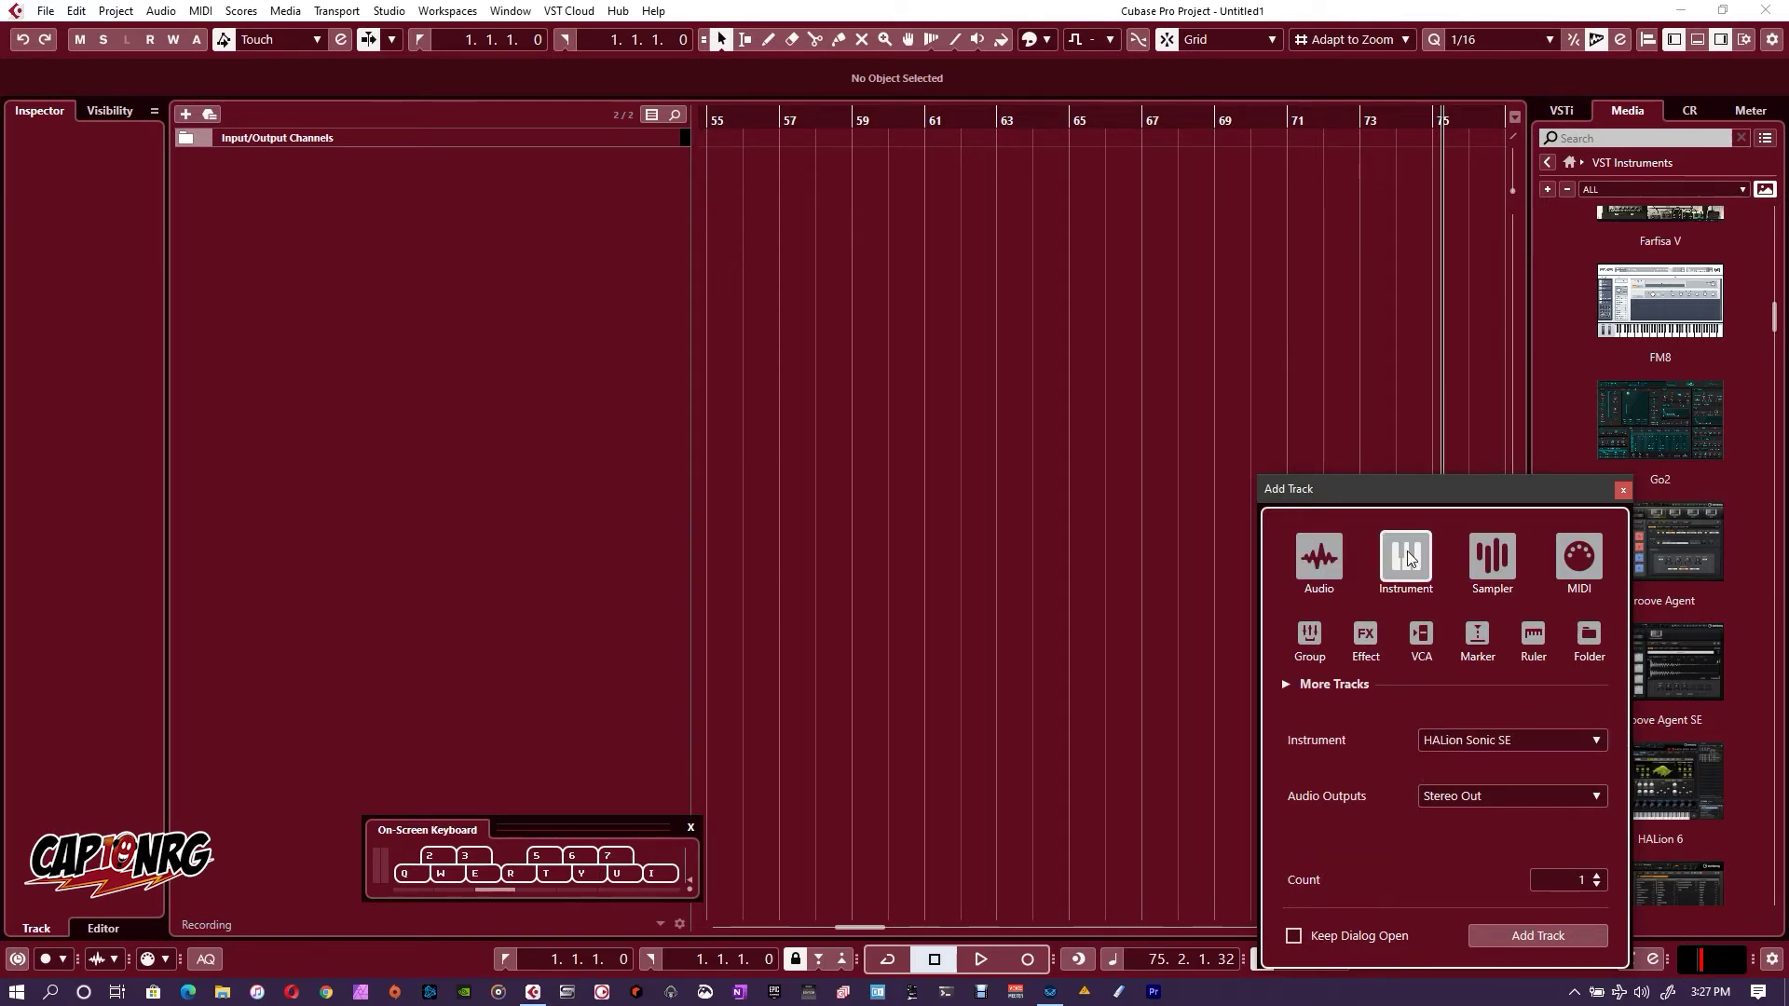
pyautogui.click(1487, 743)
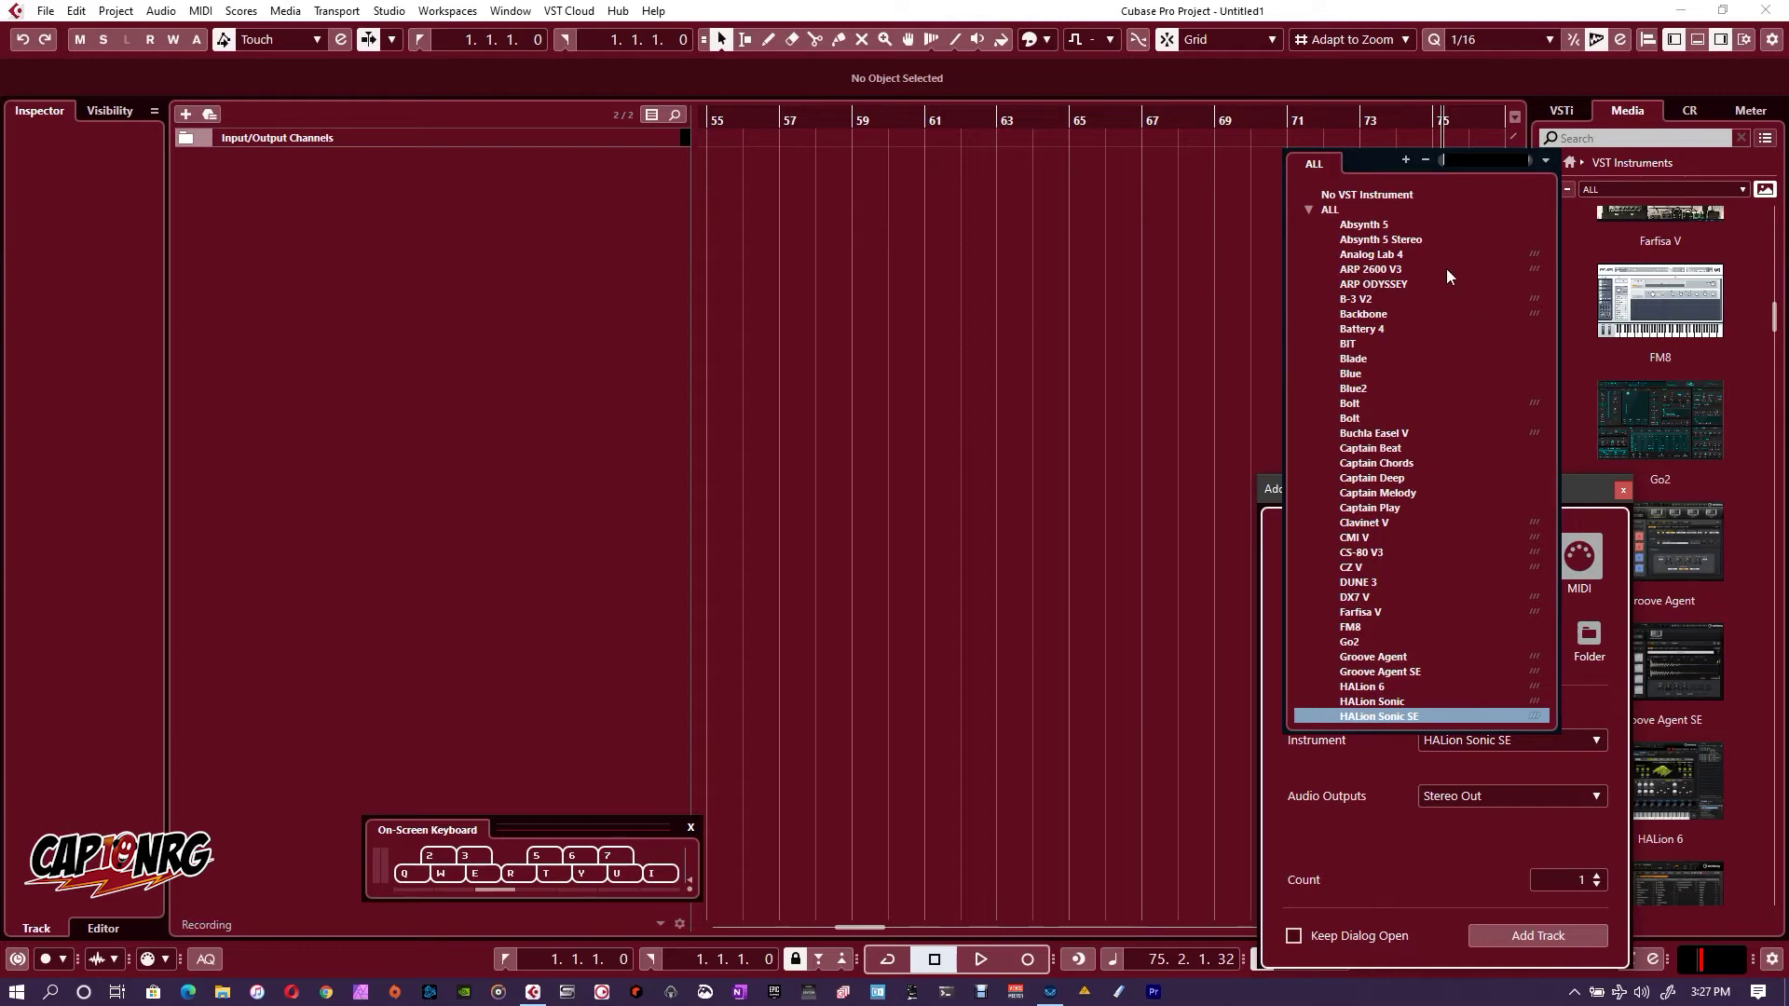
pyautogui.write('rea')
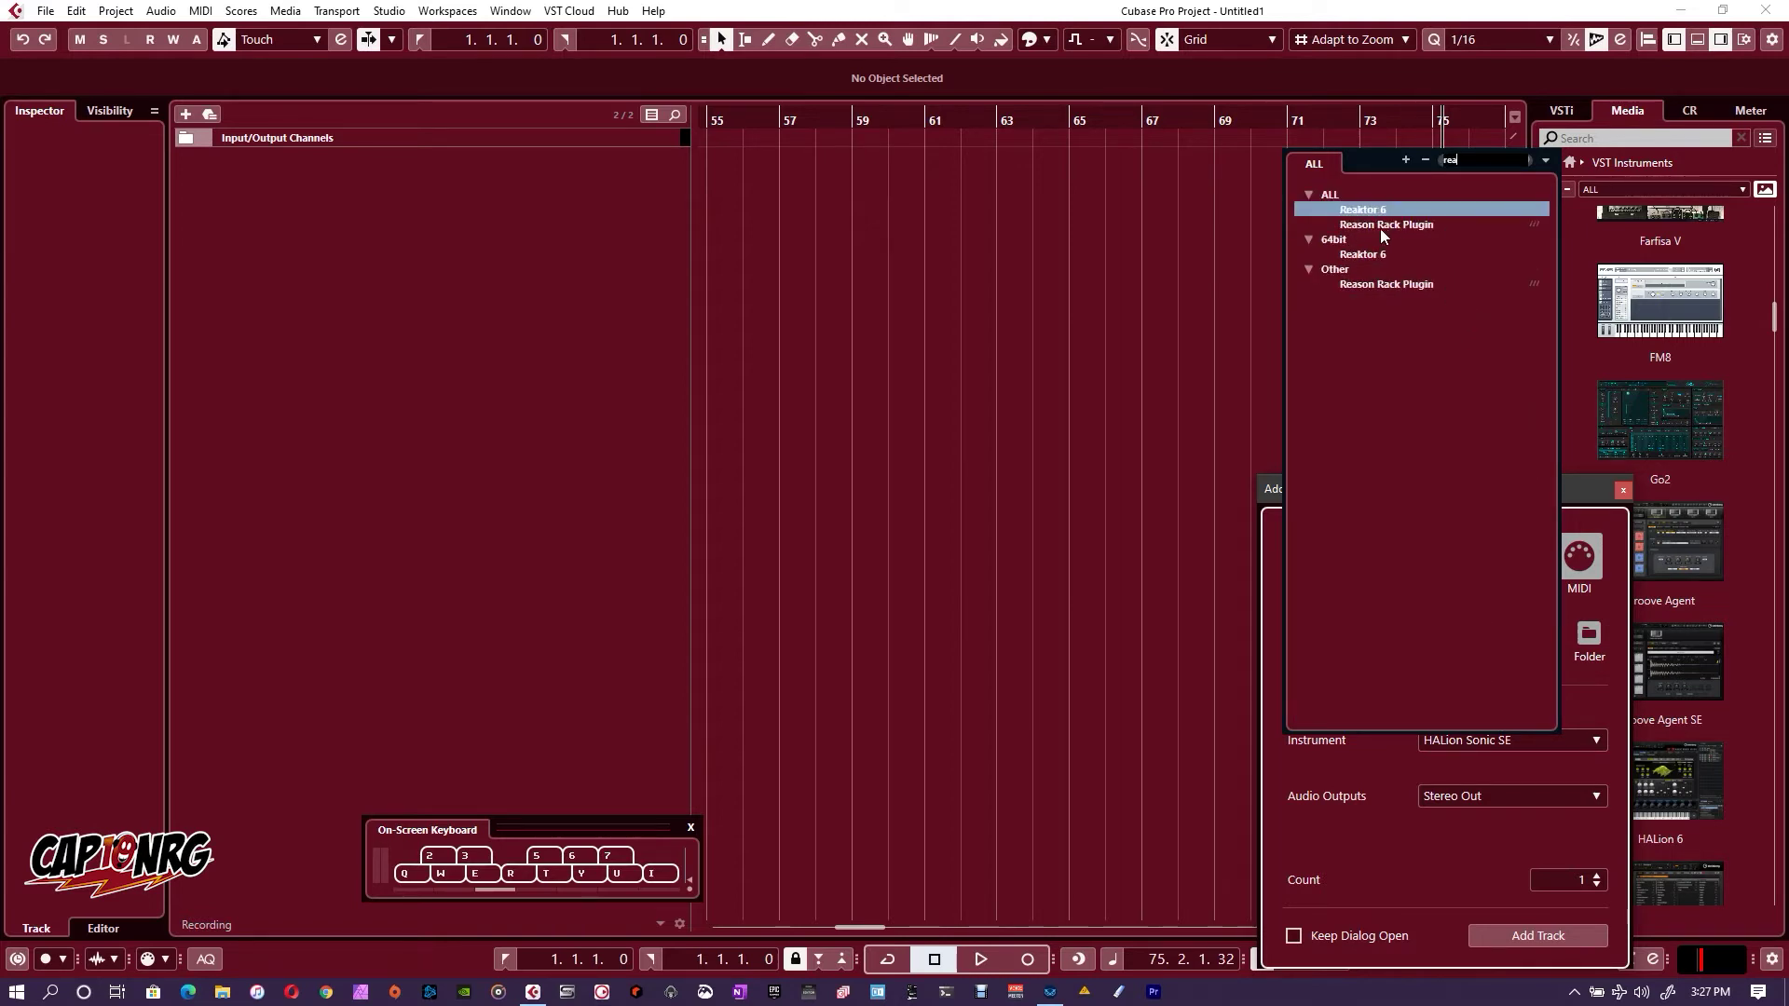
pyautogui.click(1418, 227)
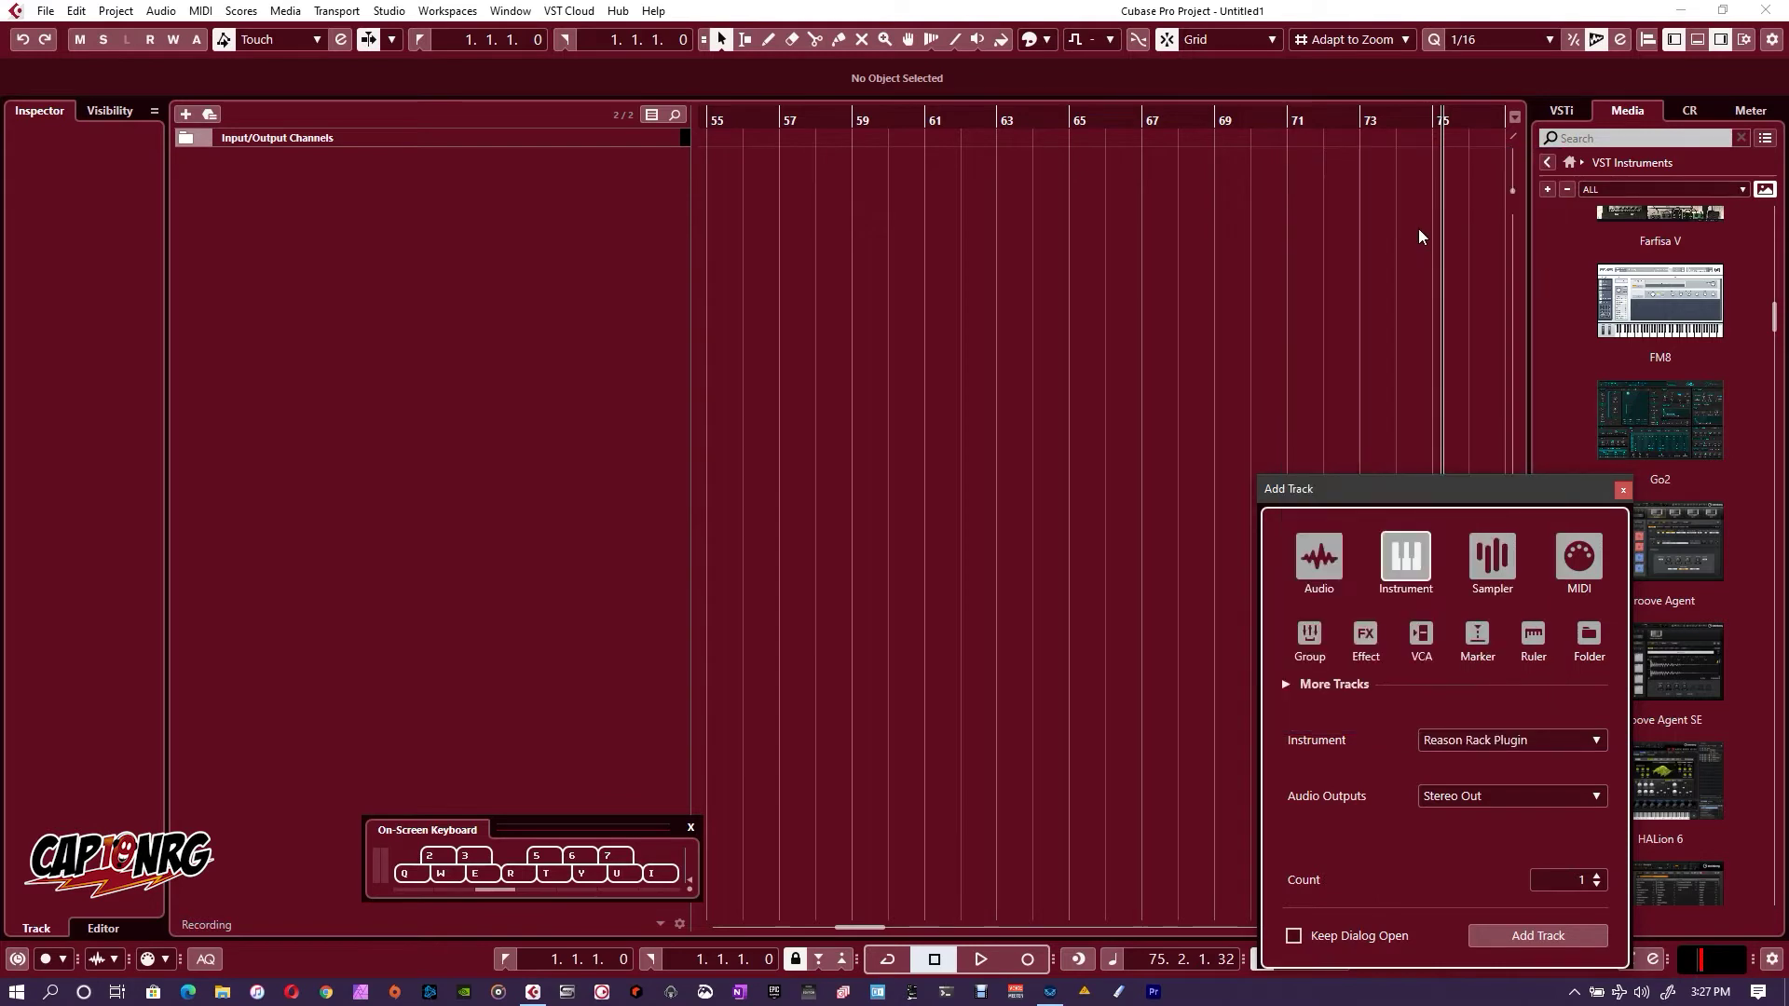
pyautogui.click(1551, 937)
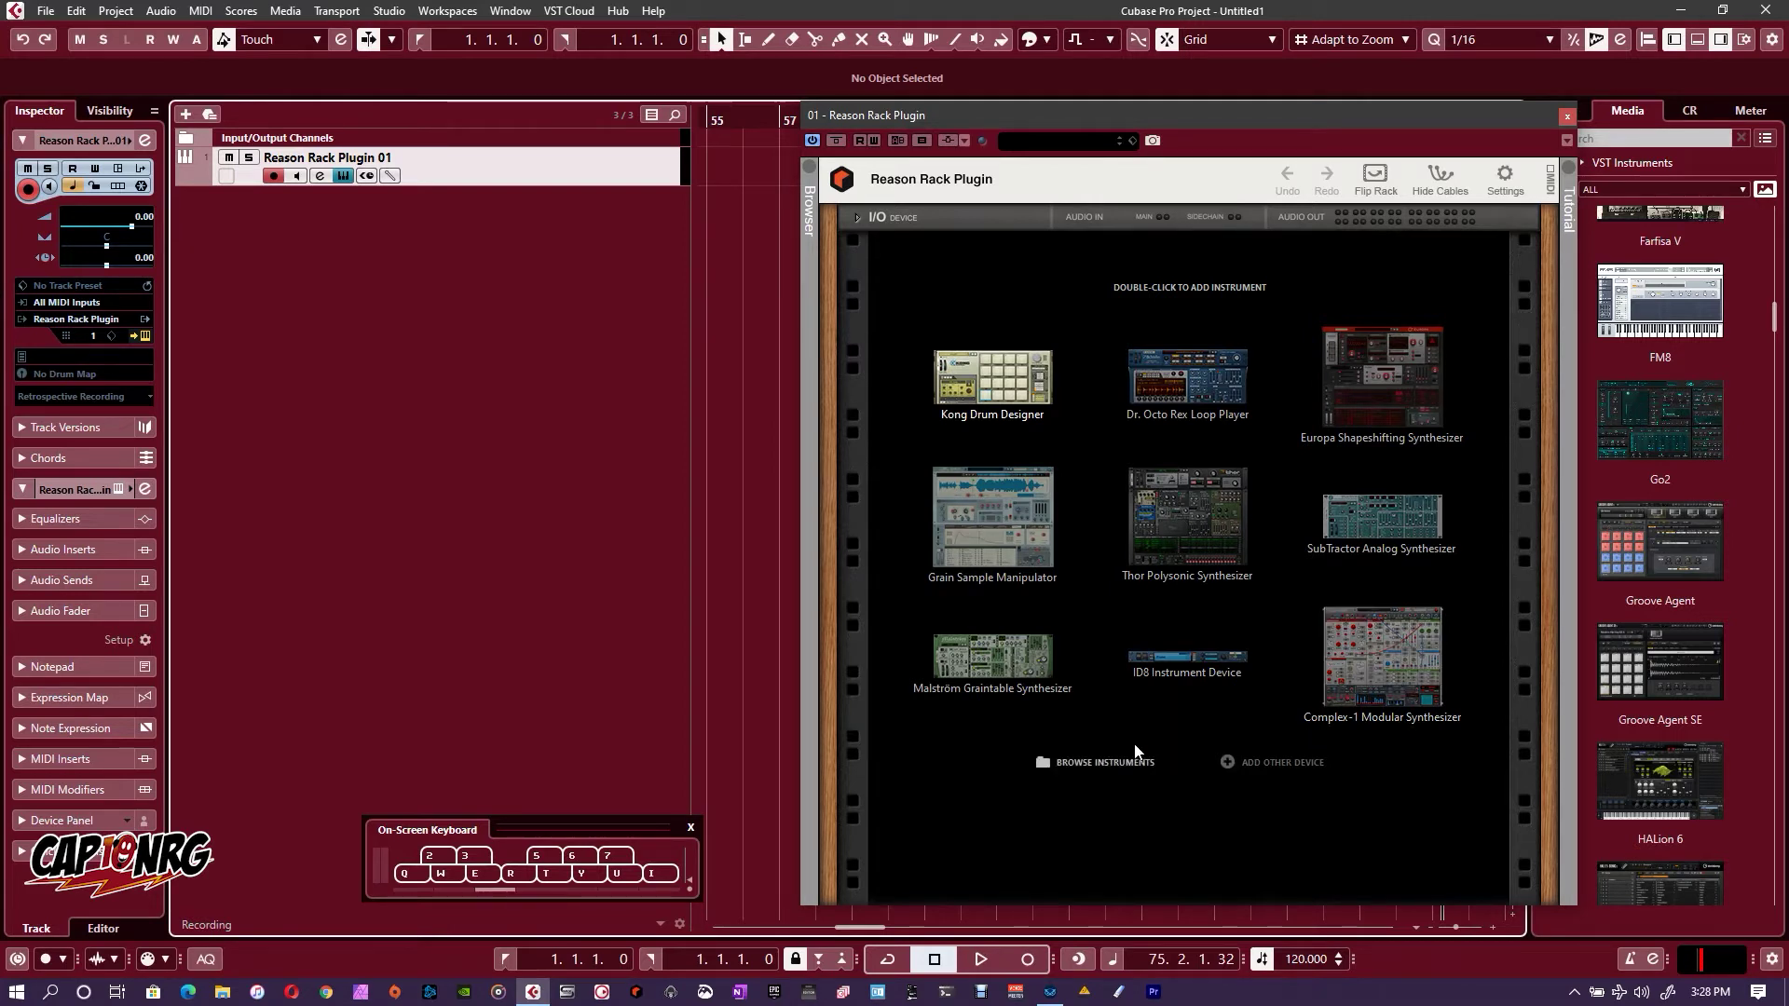
# Add the Note Echo player device to the empty Reason rack
pyautogui.click(1269, 766)
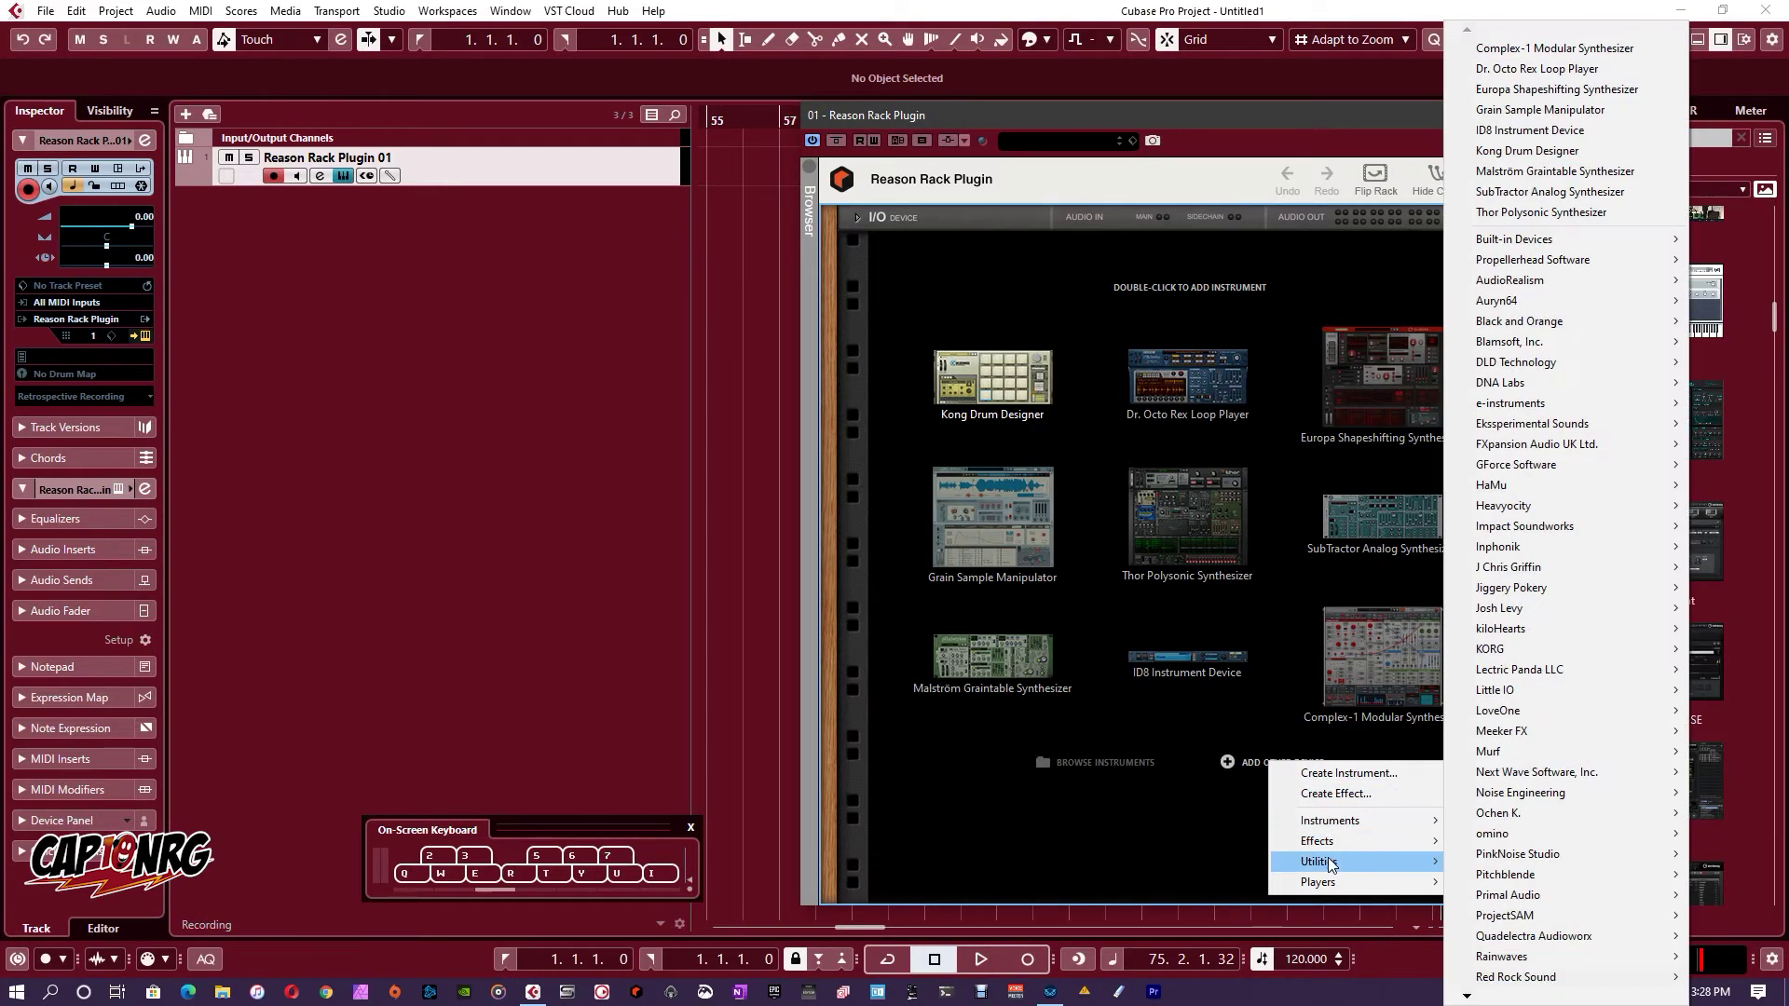
pyautogui.moveTo(1327, 846)
pyautogui.moveTo(1354, 895)
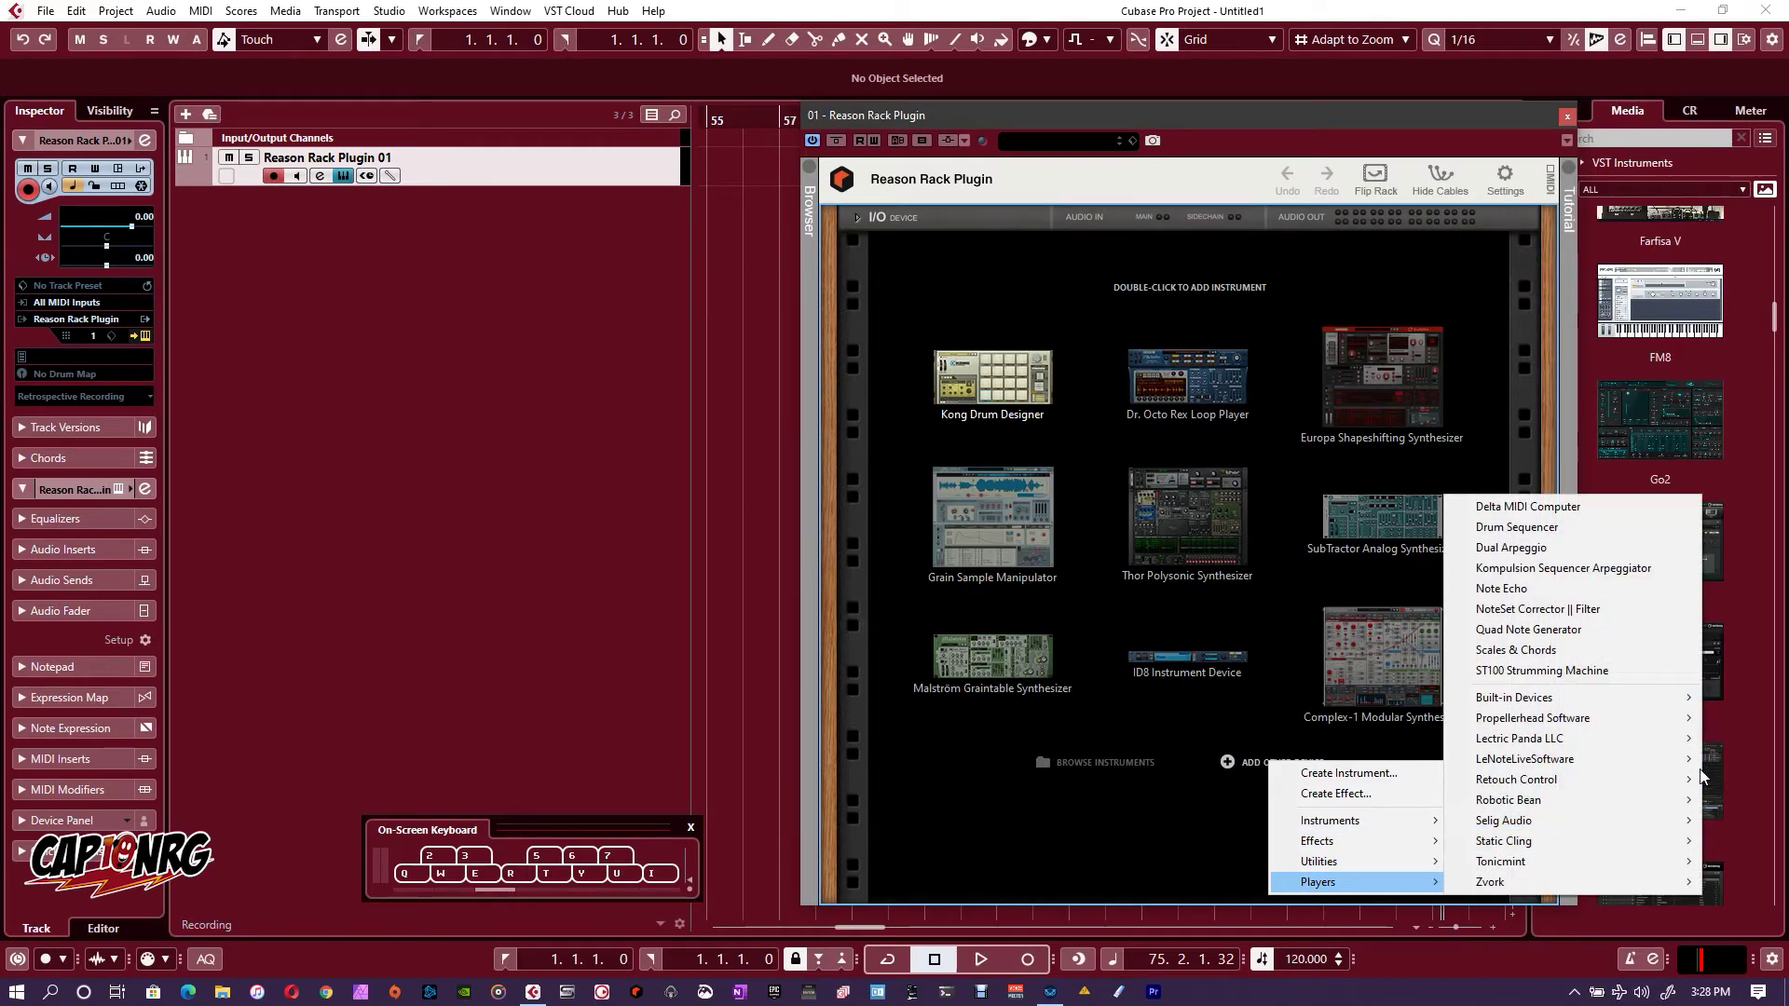
pyautogui.click(1612, 591)
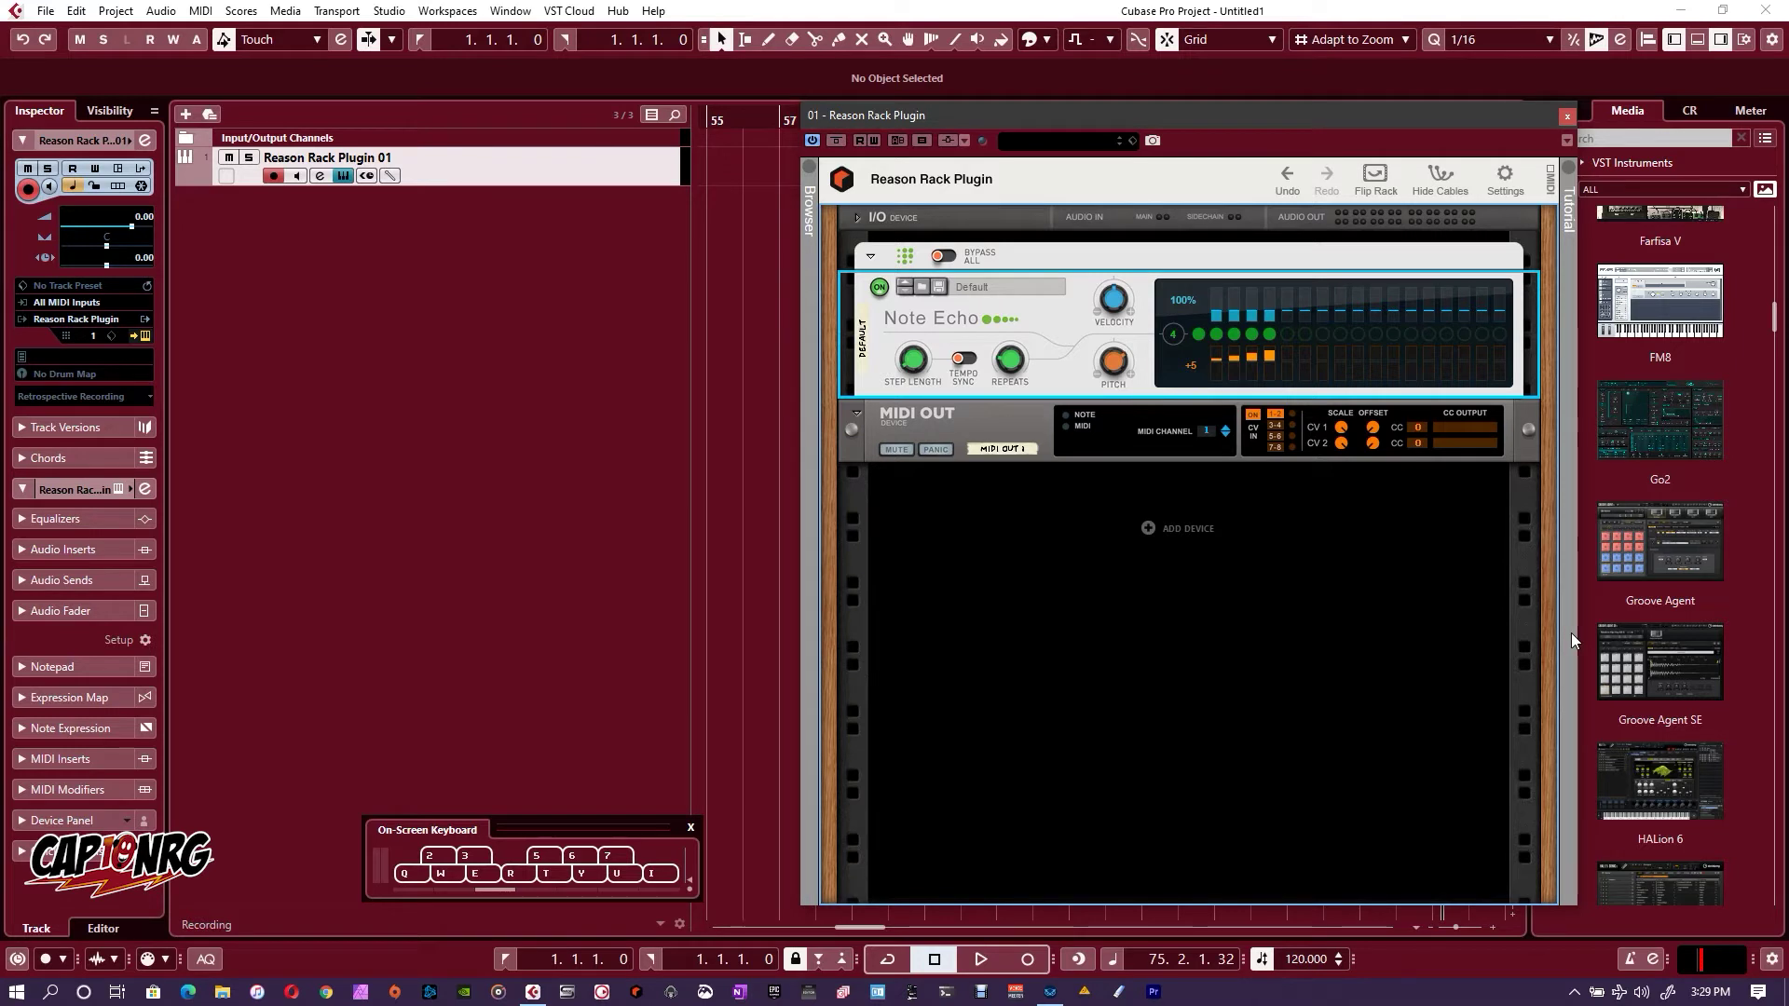
# Add a second instrument track using HALion Sonic SE and move its plug-in window fully into view
pyautogui.click(262, 228)
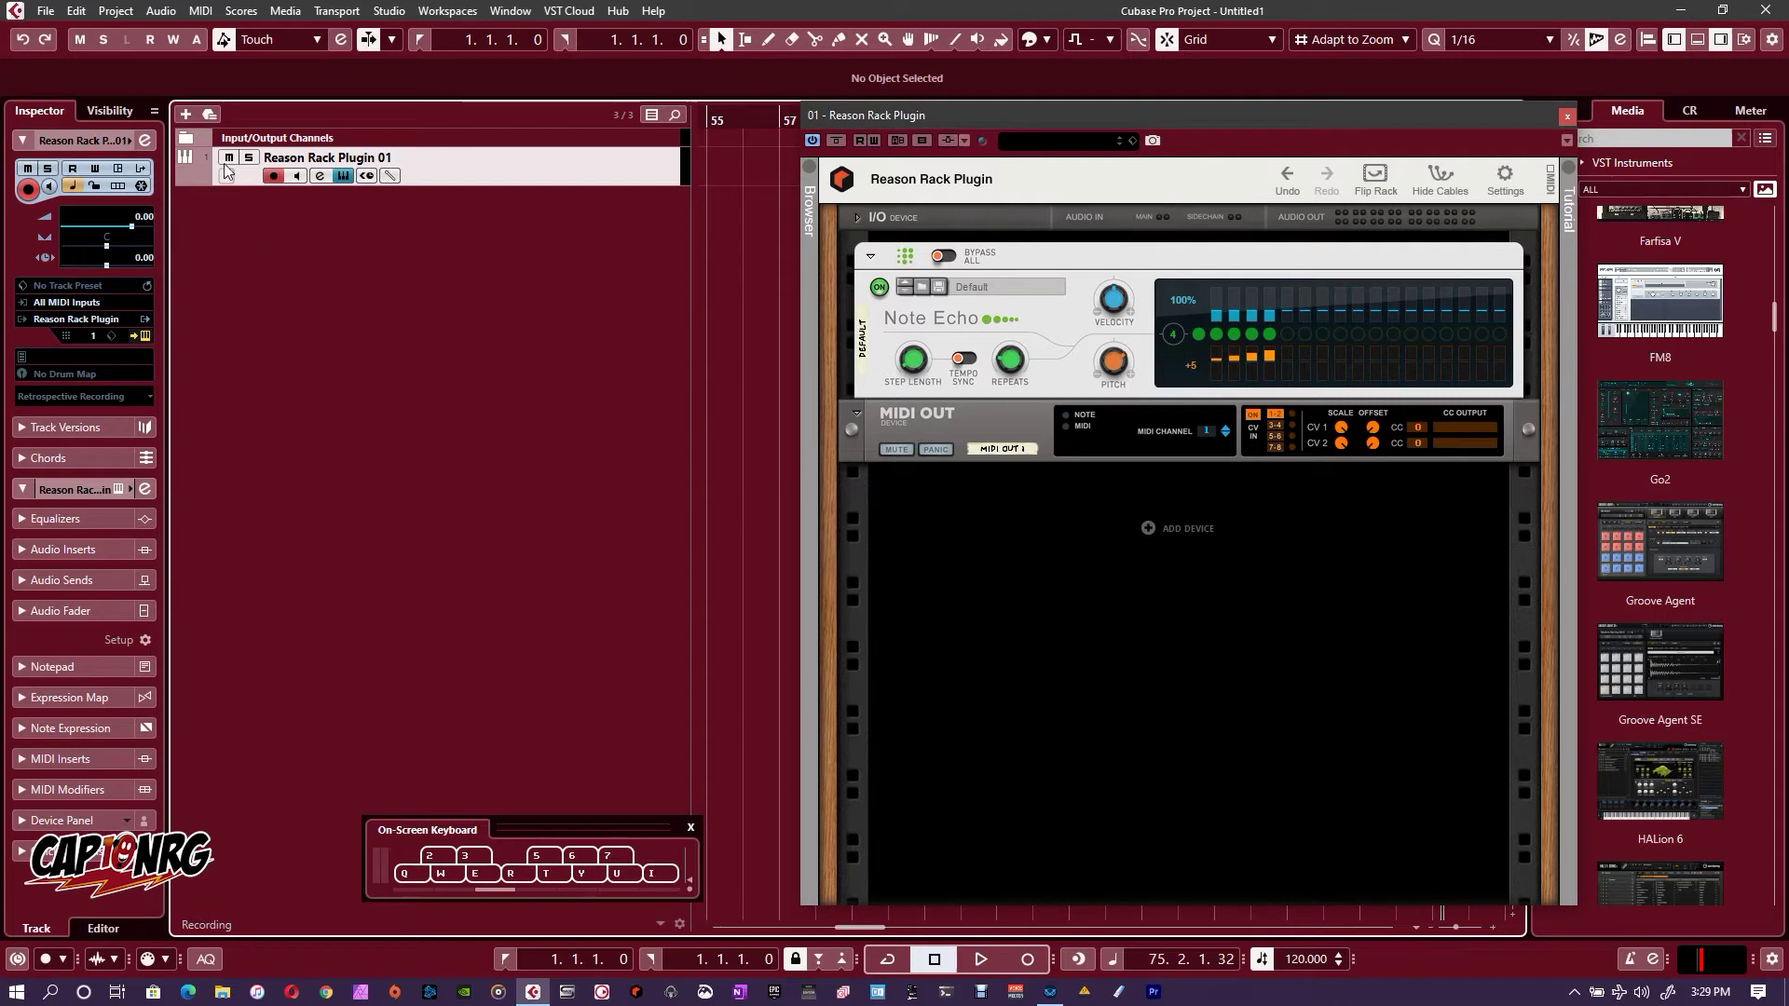
pyautogui.click(184, 116)
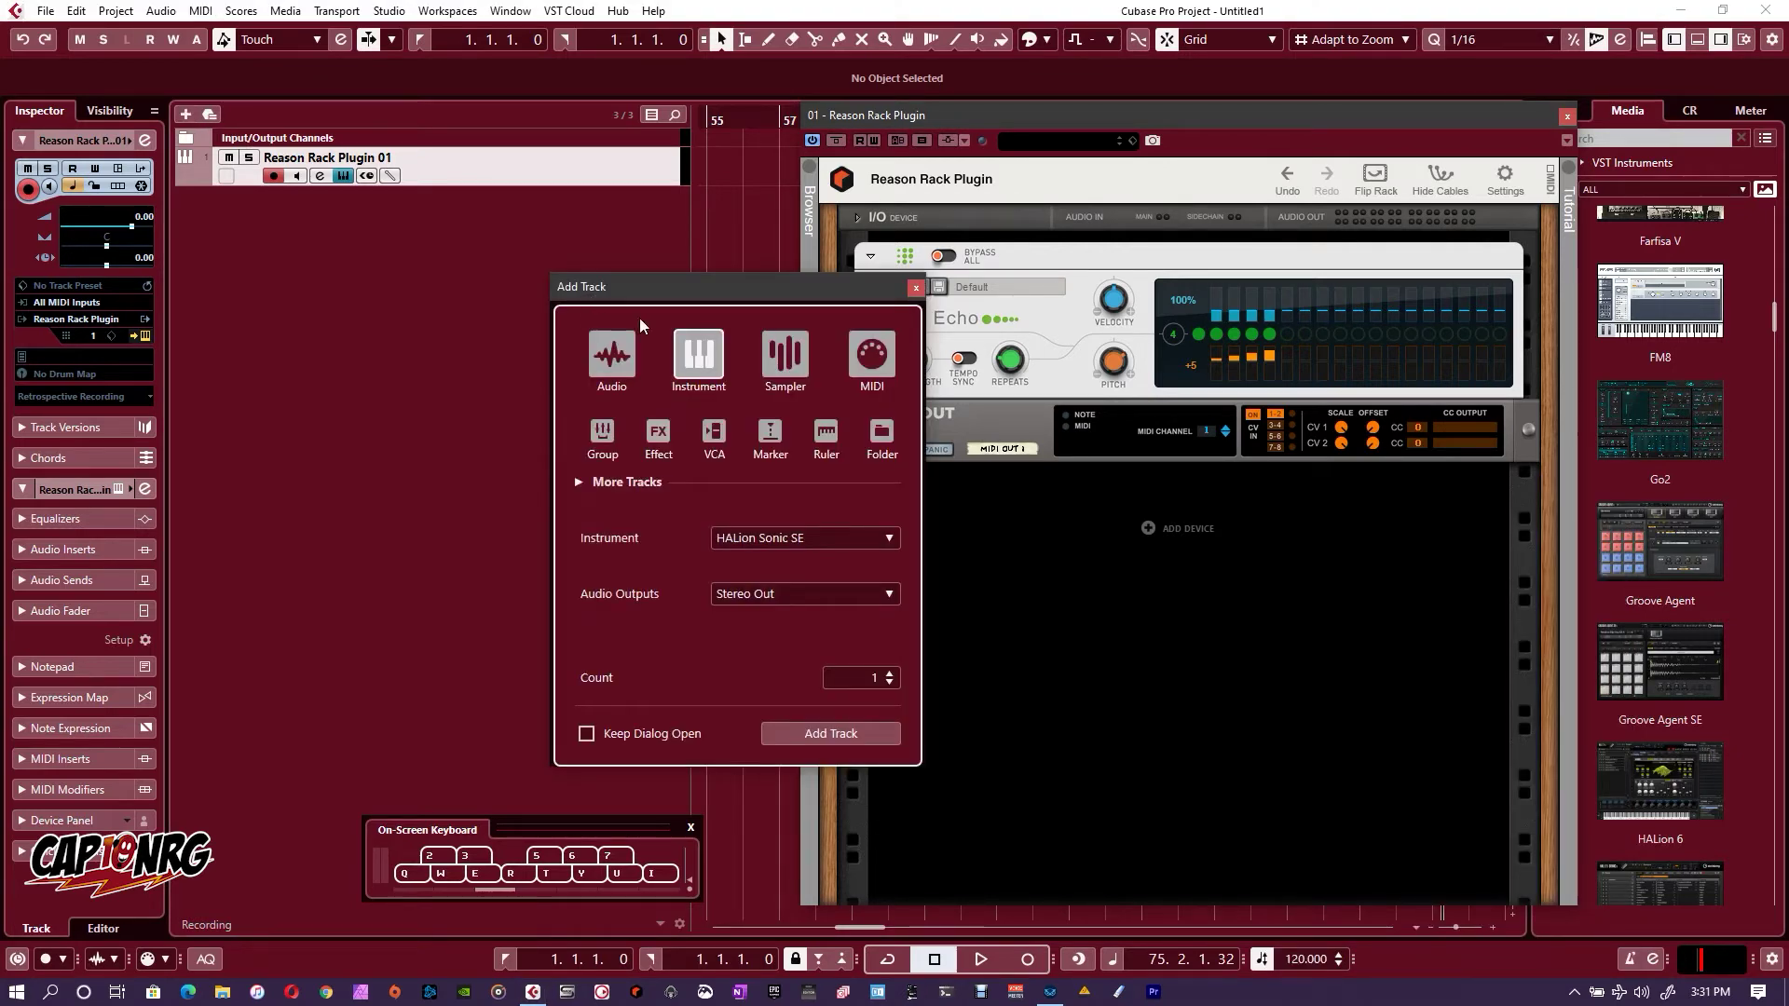
pyautogui.click(817, 540)
pyautogui.click(698, 776)
pyautogui.click(836, 734)
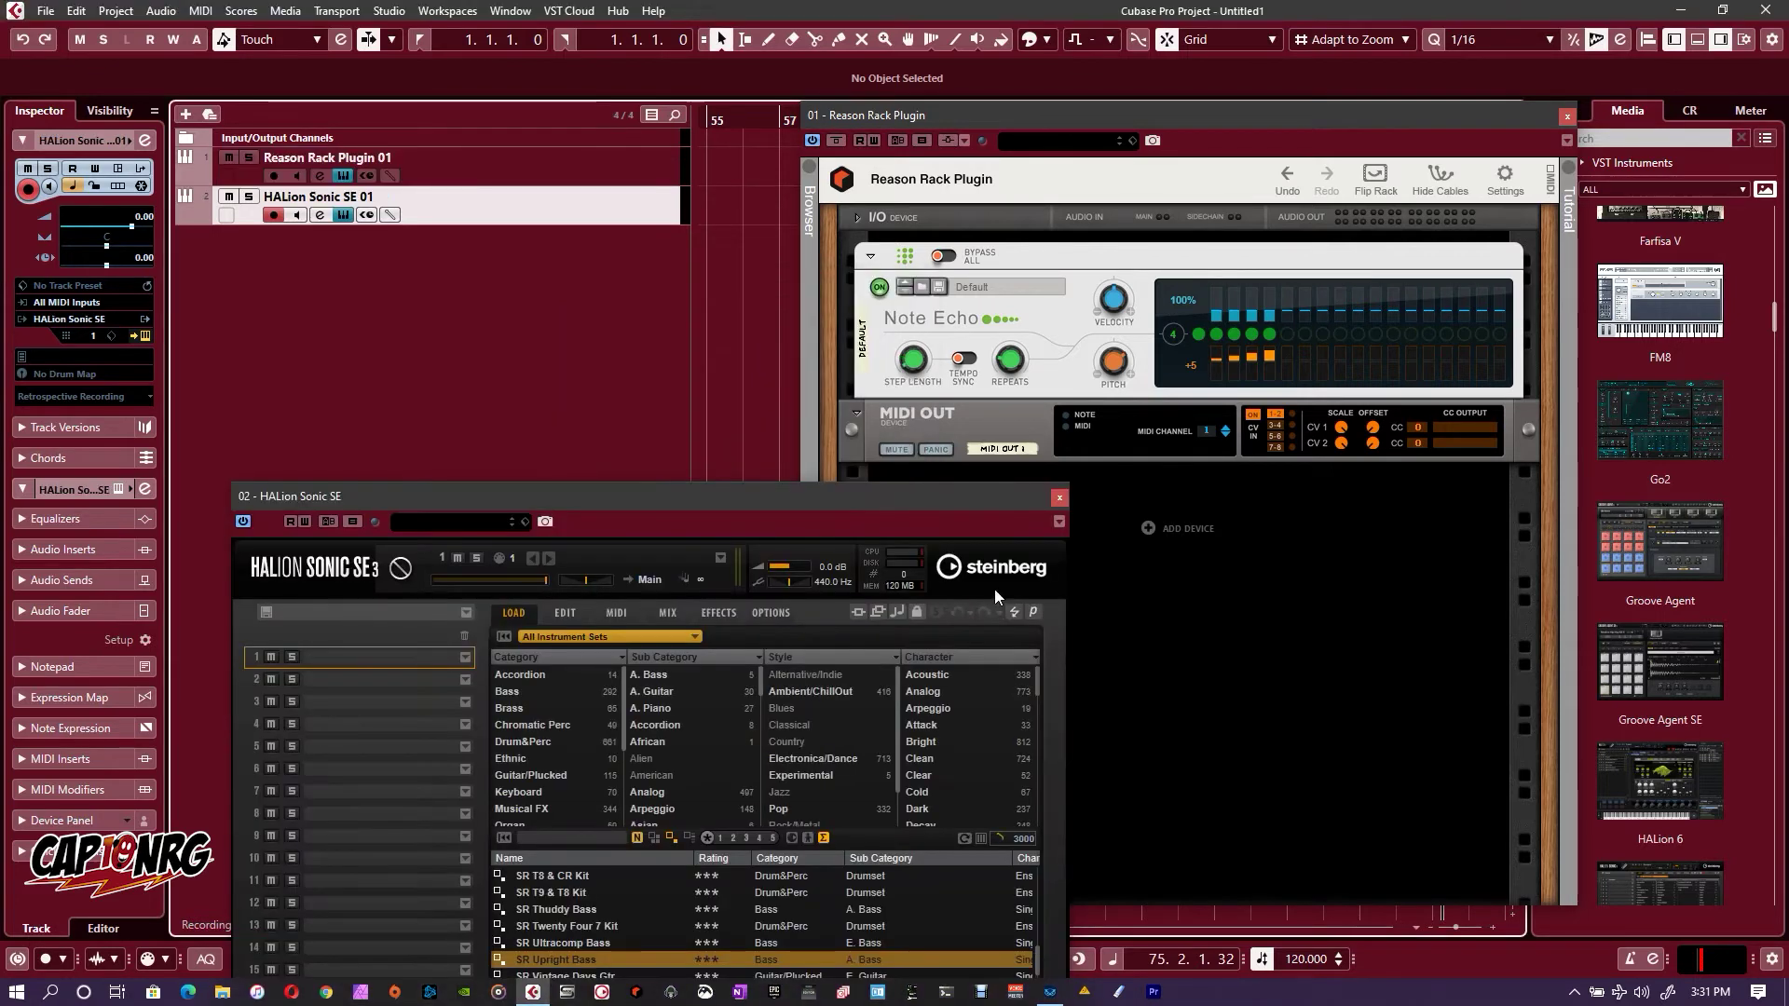
pyautogui.moveTo(906, 499); pyautogui.dragTo(1390, 148)
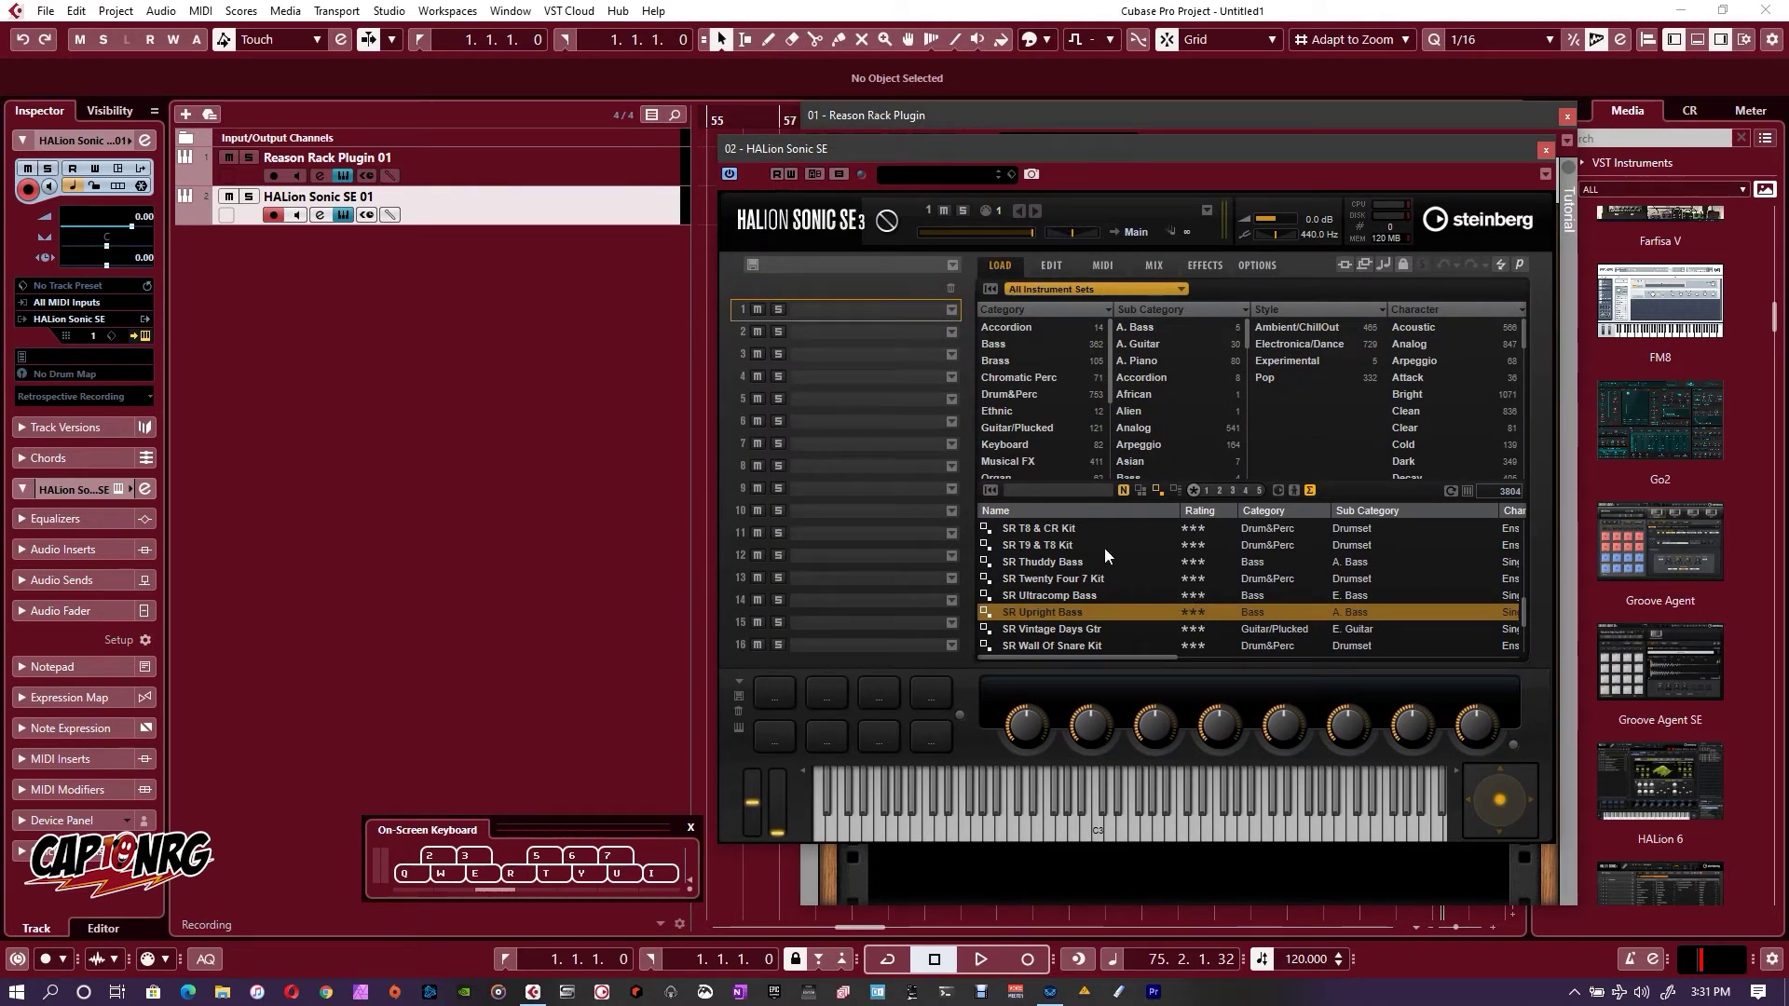
# Load the Staccato Ah preset into slot 1 of HALion Sonic SE
pyautogui.scroll(-2, 1049, 554)
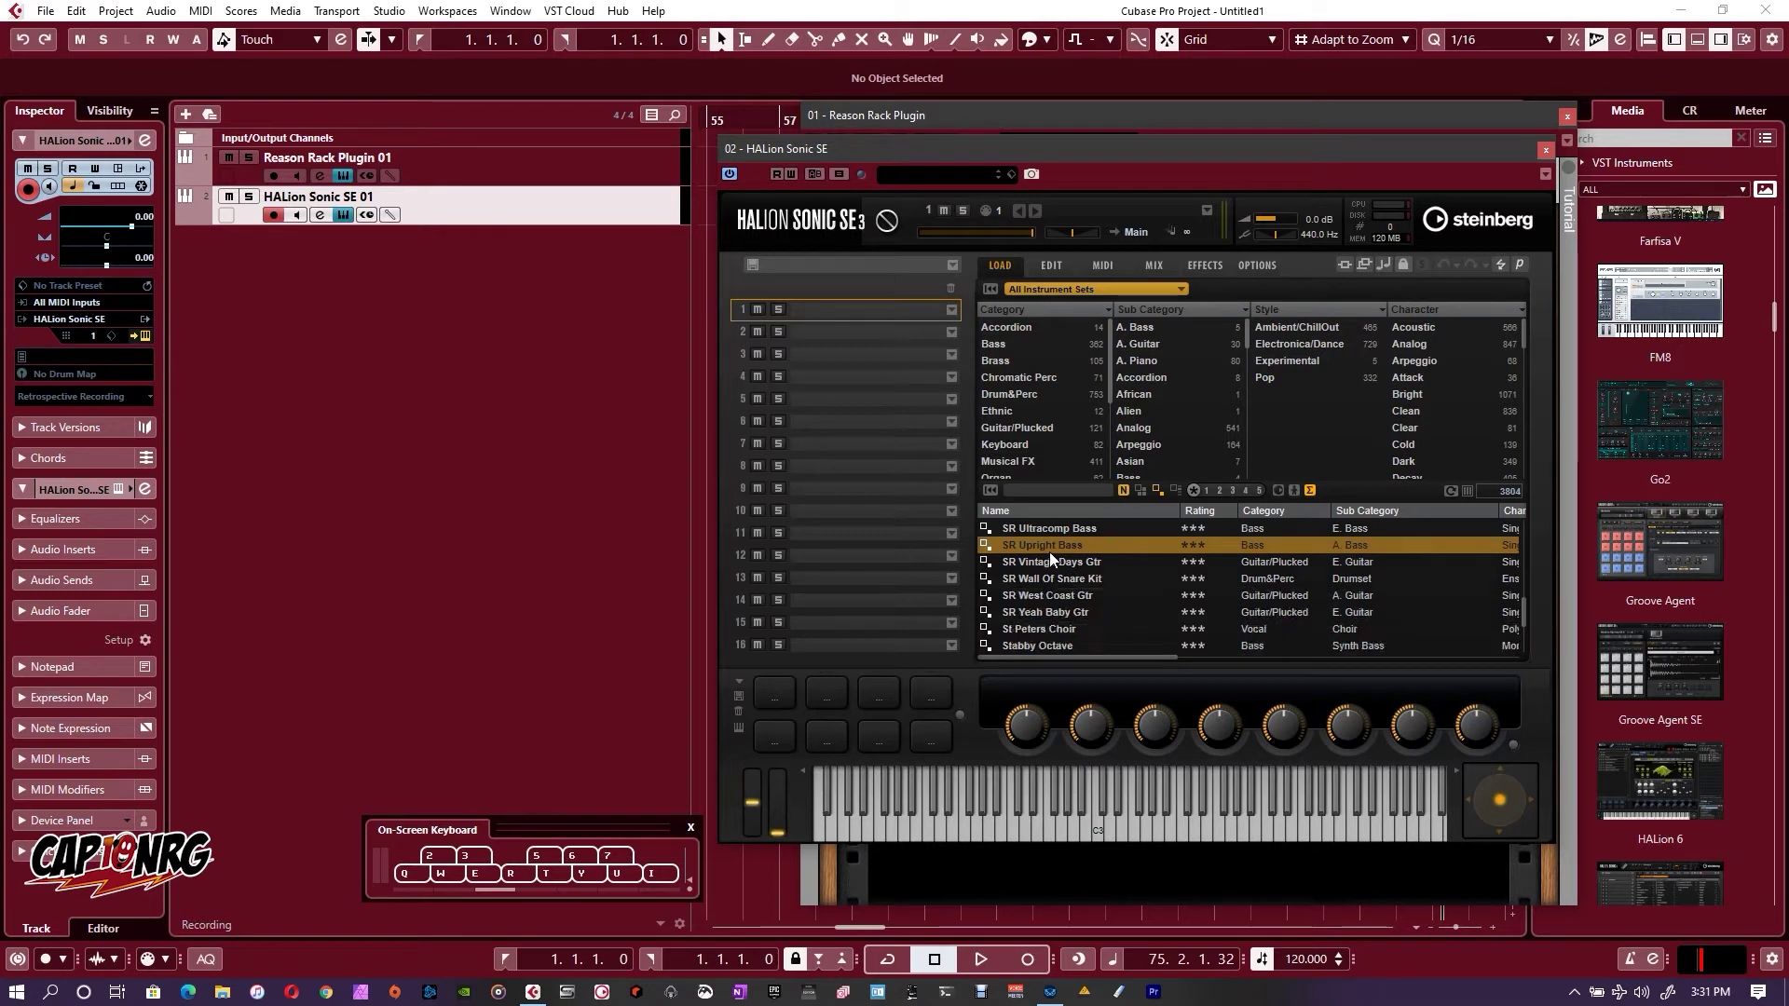
pyautogui.scroll(-1, 1081, 607)
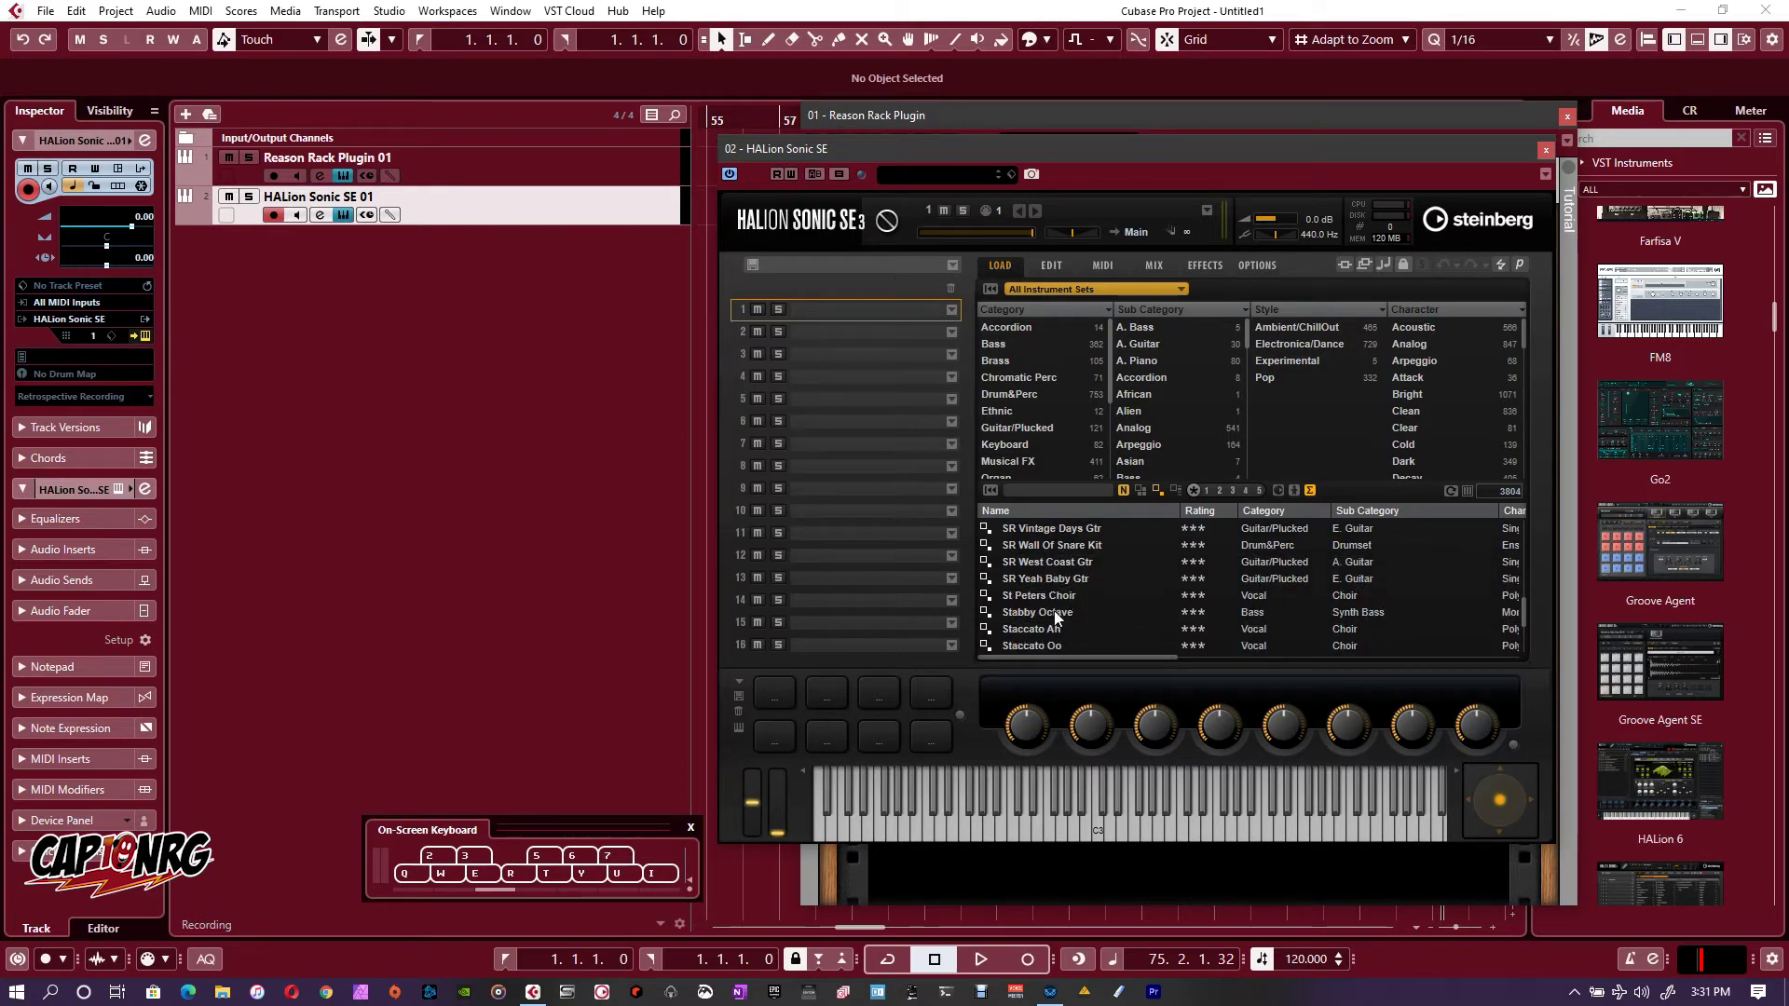
pyautogui.scroll(-1, 1071, 618)
pyautogui.moveTo(1050, 591); pyautogui.dragTo(892, 311)
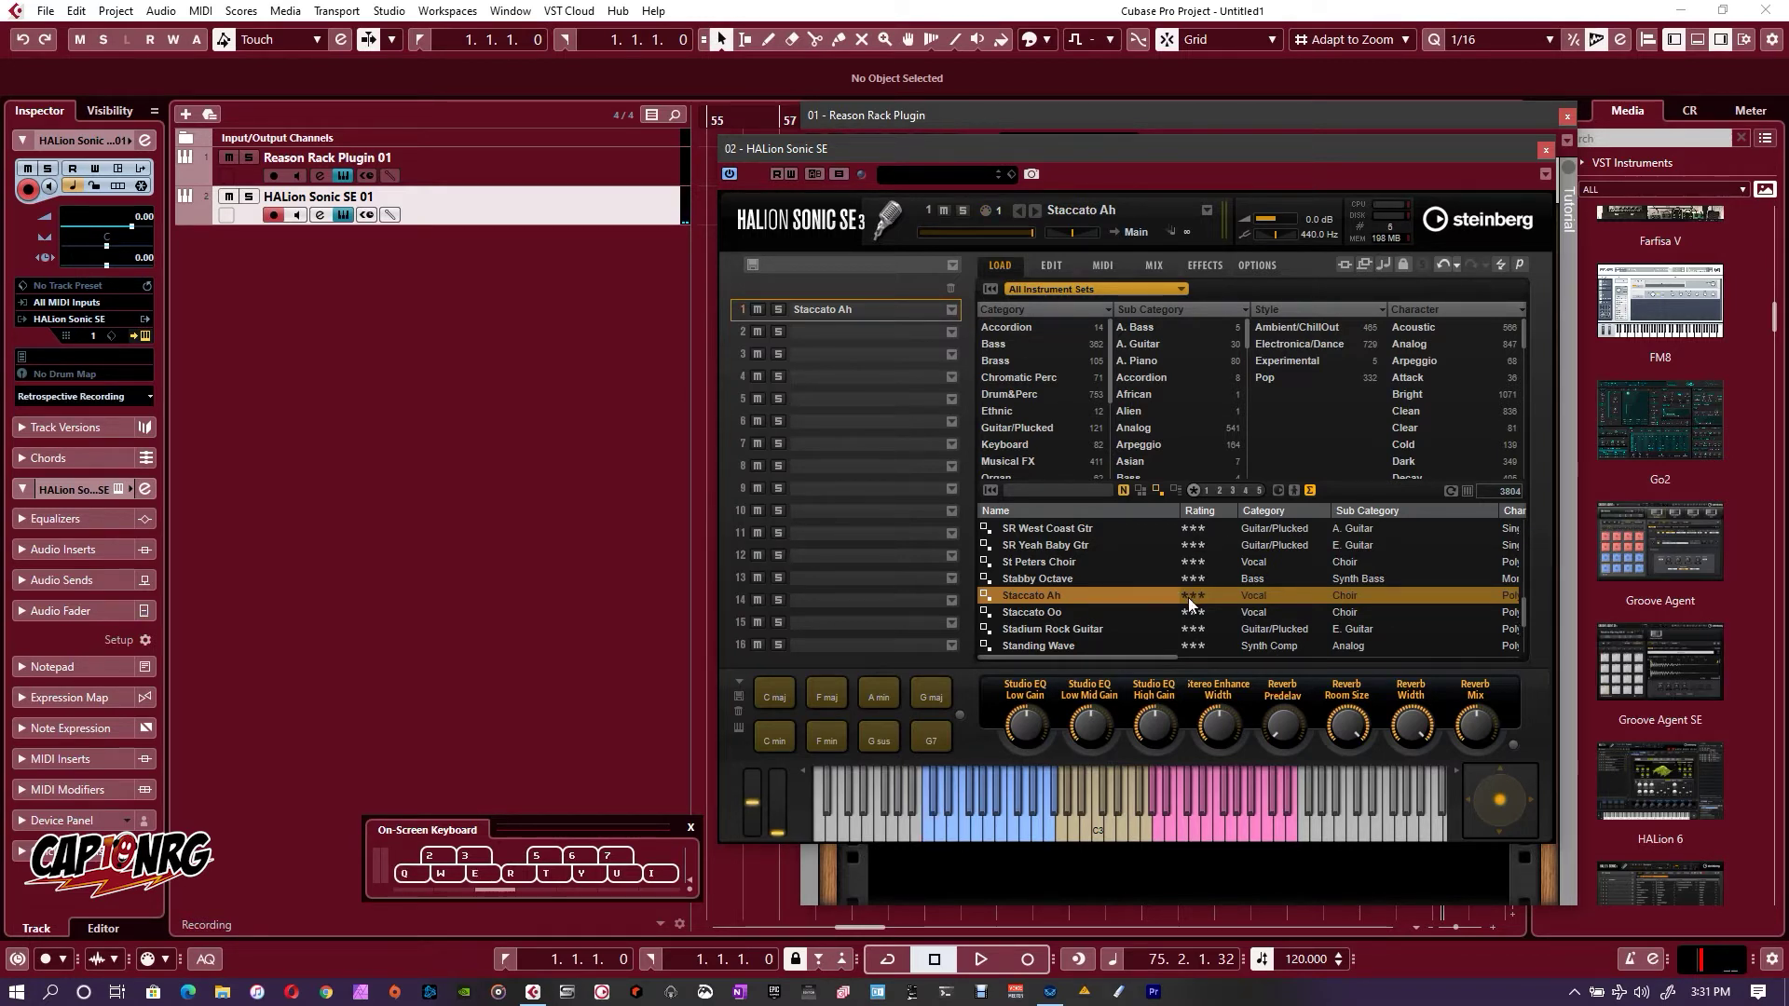
# Load the Steel Guitar VX preset into slot 1 of HALion Sonic SE and audition it with a few notes
pyautogui.scroll(-2, 1188, 596)
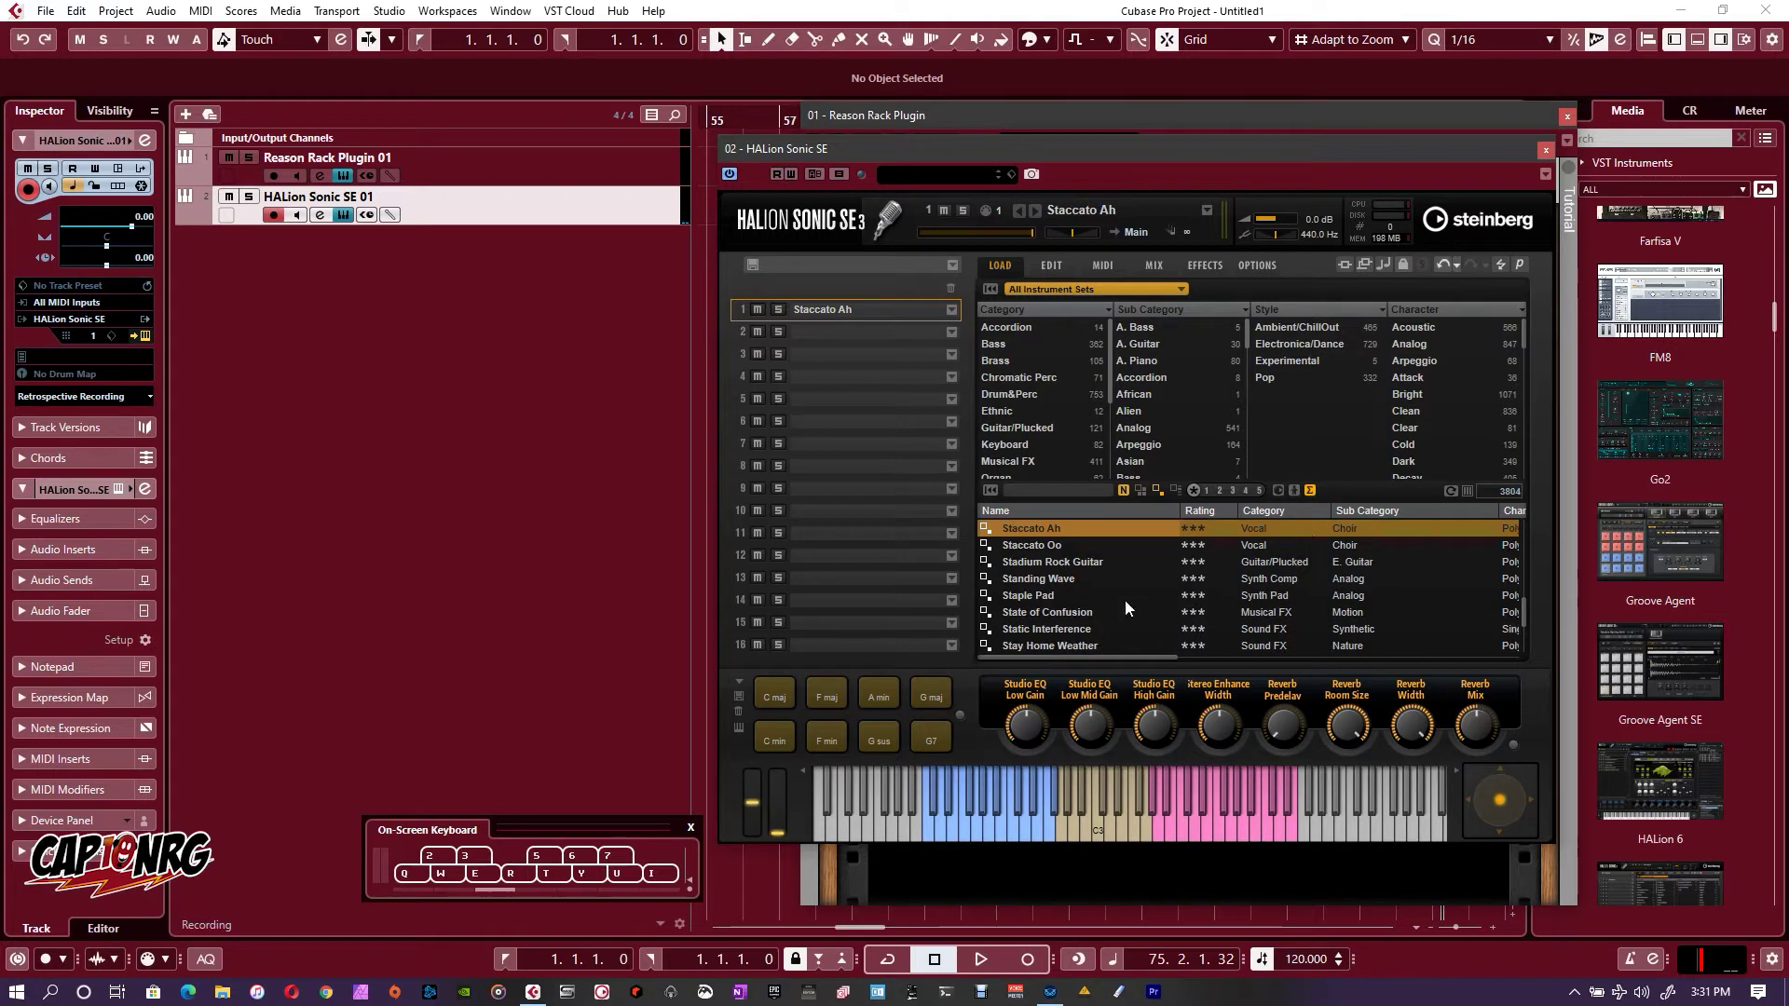
pyautogui.scroll(-2, 1081, 623)
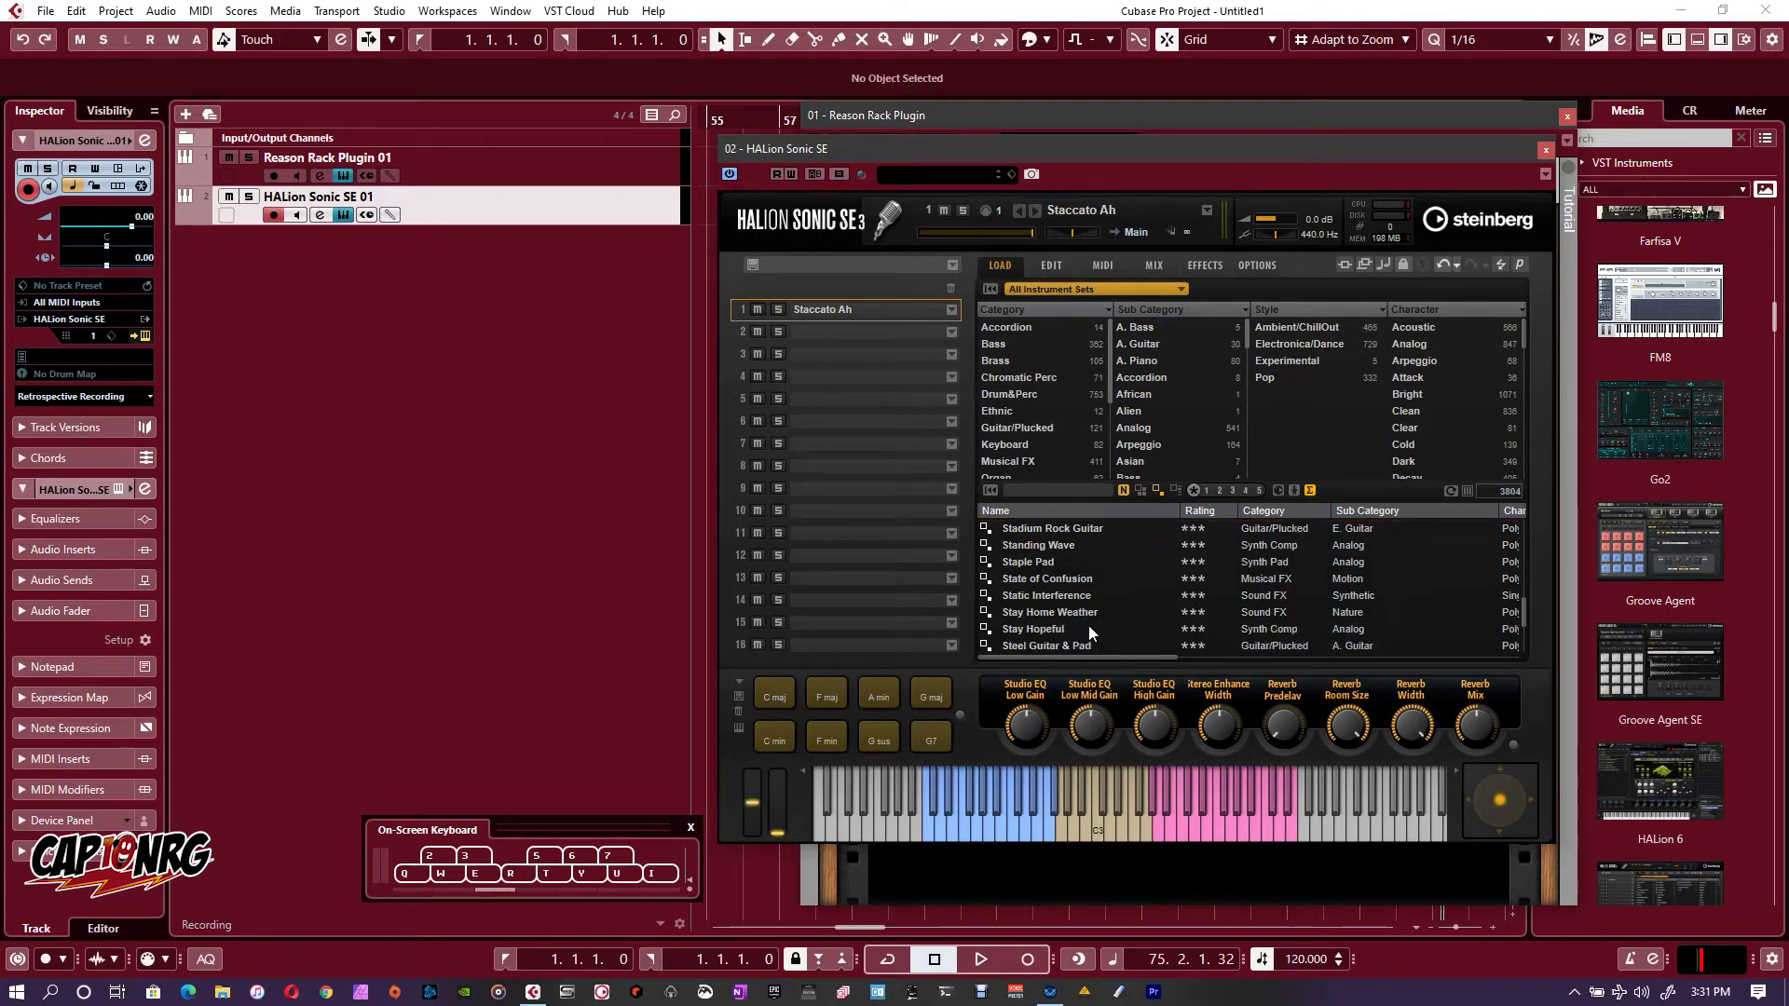
pyautogui.scroll(-1, 1078, 627)
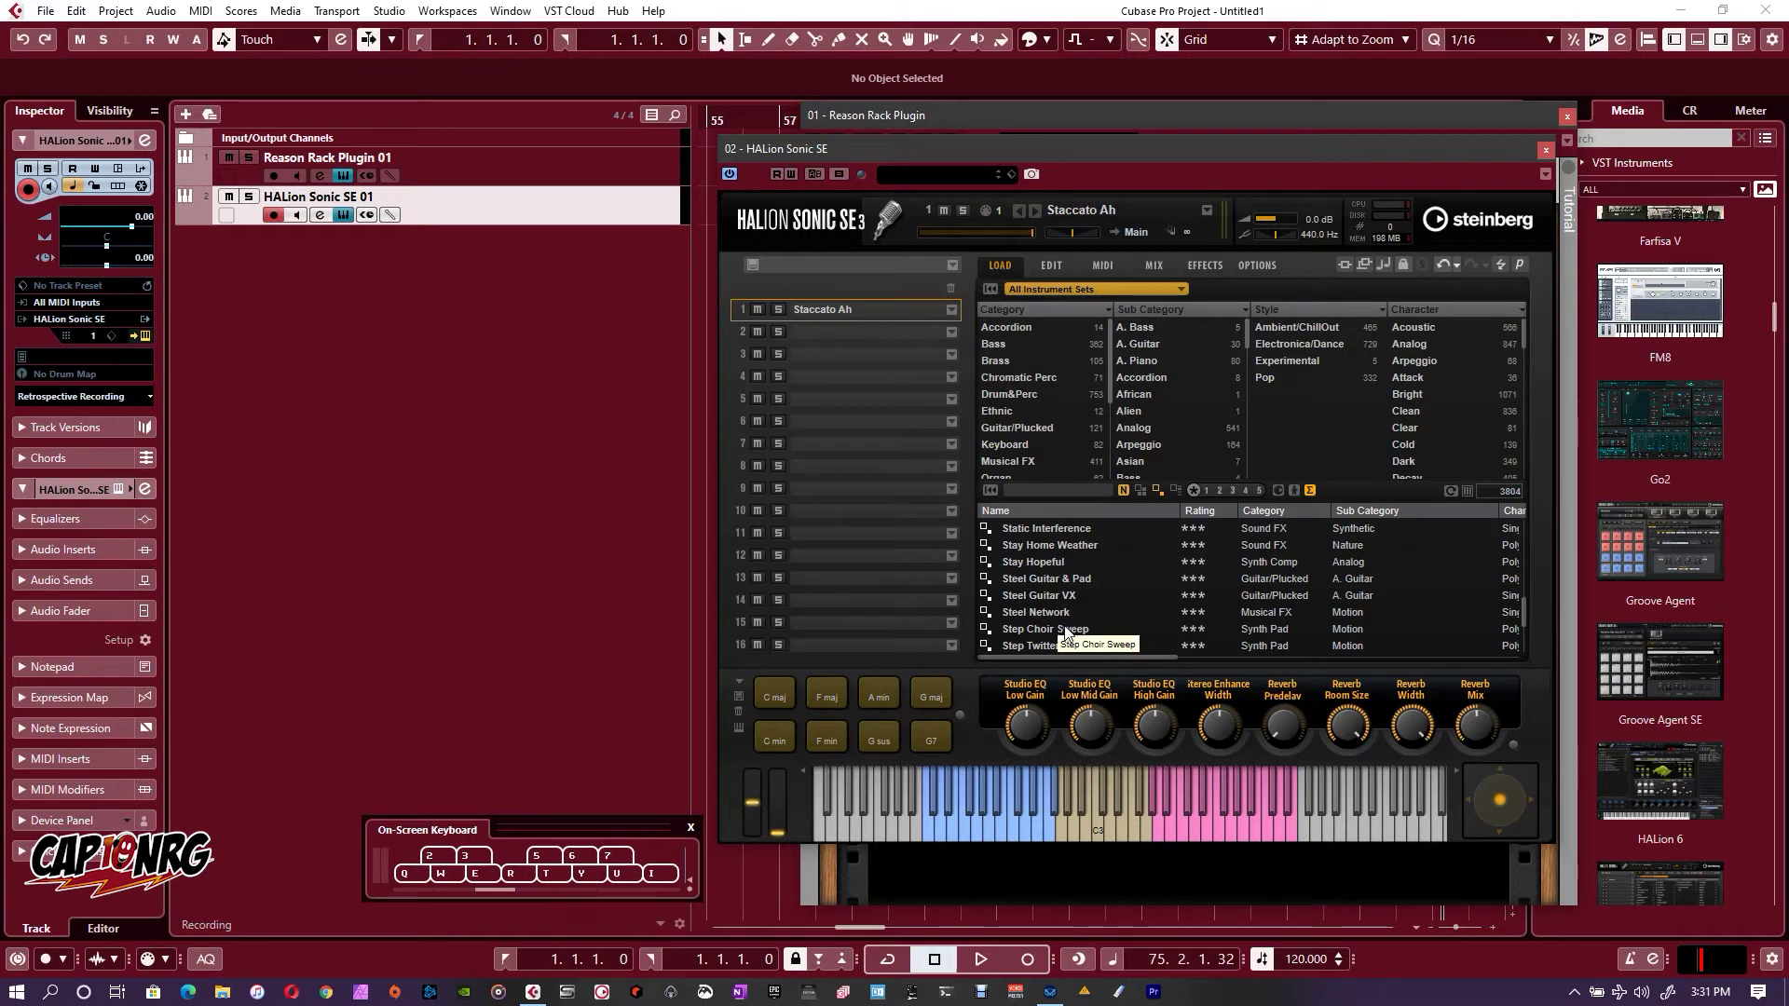
pyautogui.scroll(-2, 1066, 623)
pyautogui.scroll(1, 1041, 601)
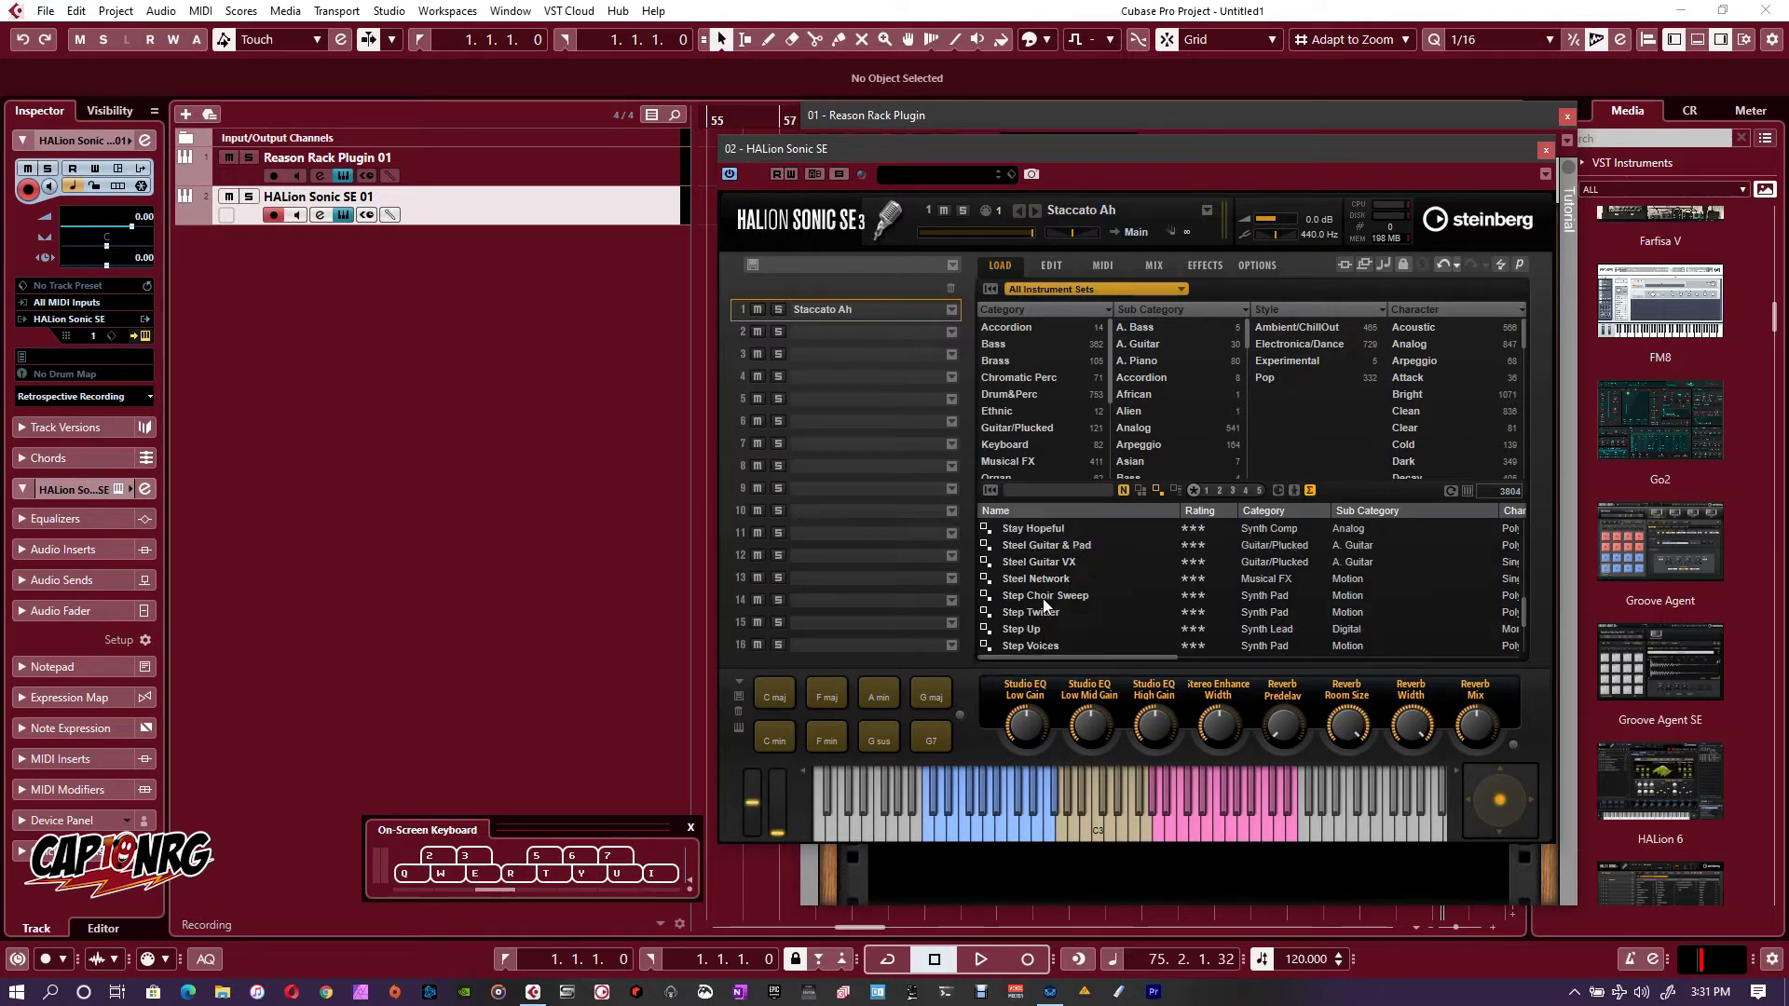
pyautogui.moveTo(1060, 562); pyautogui.dragTo(861, 312)
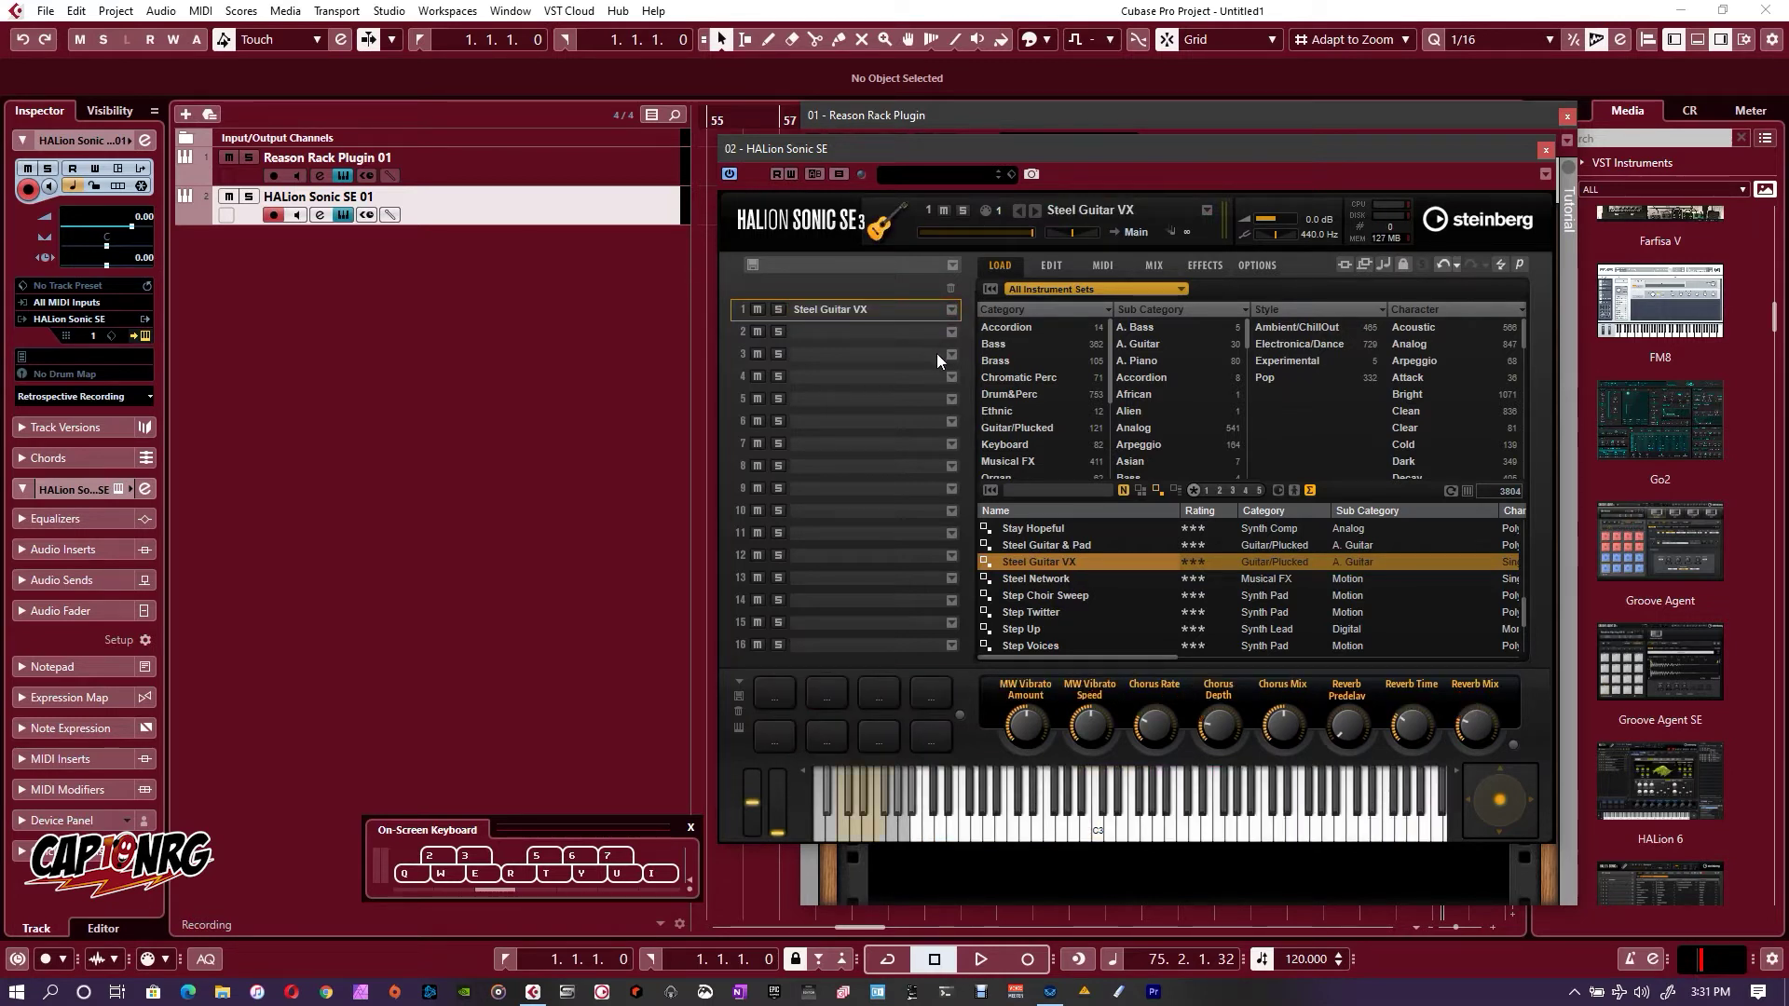
pyautogui.press('e')
pyautogui.press('r')
pyautogui.press('t')
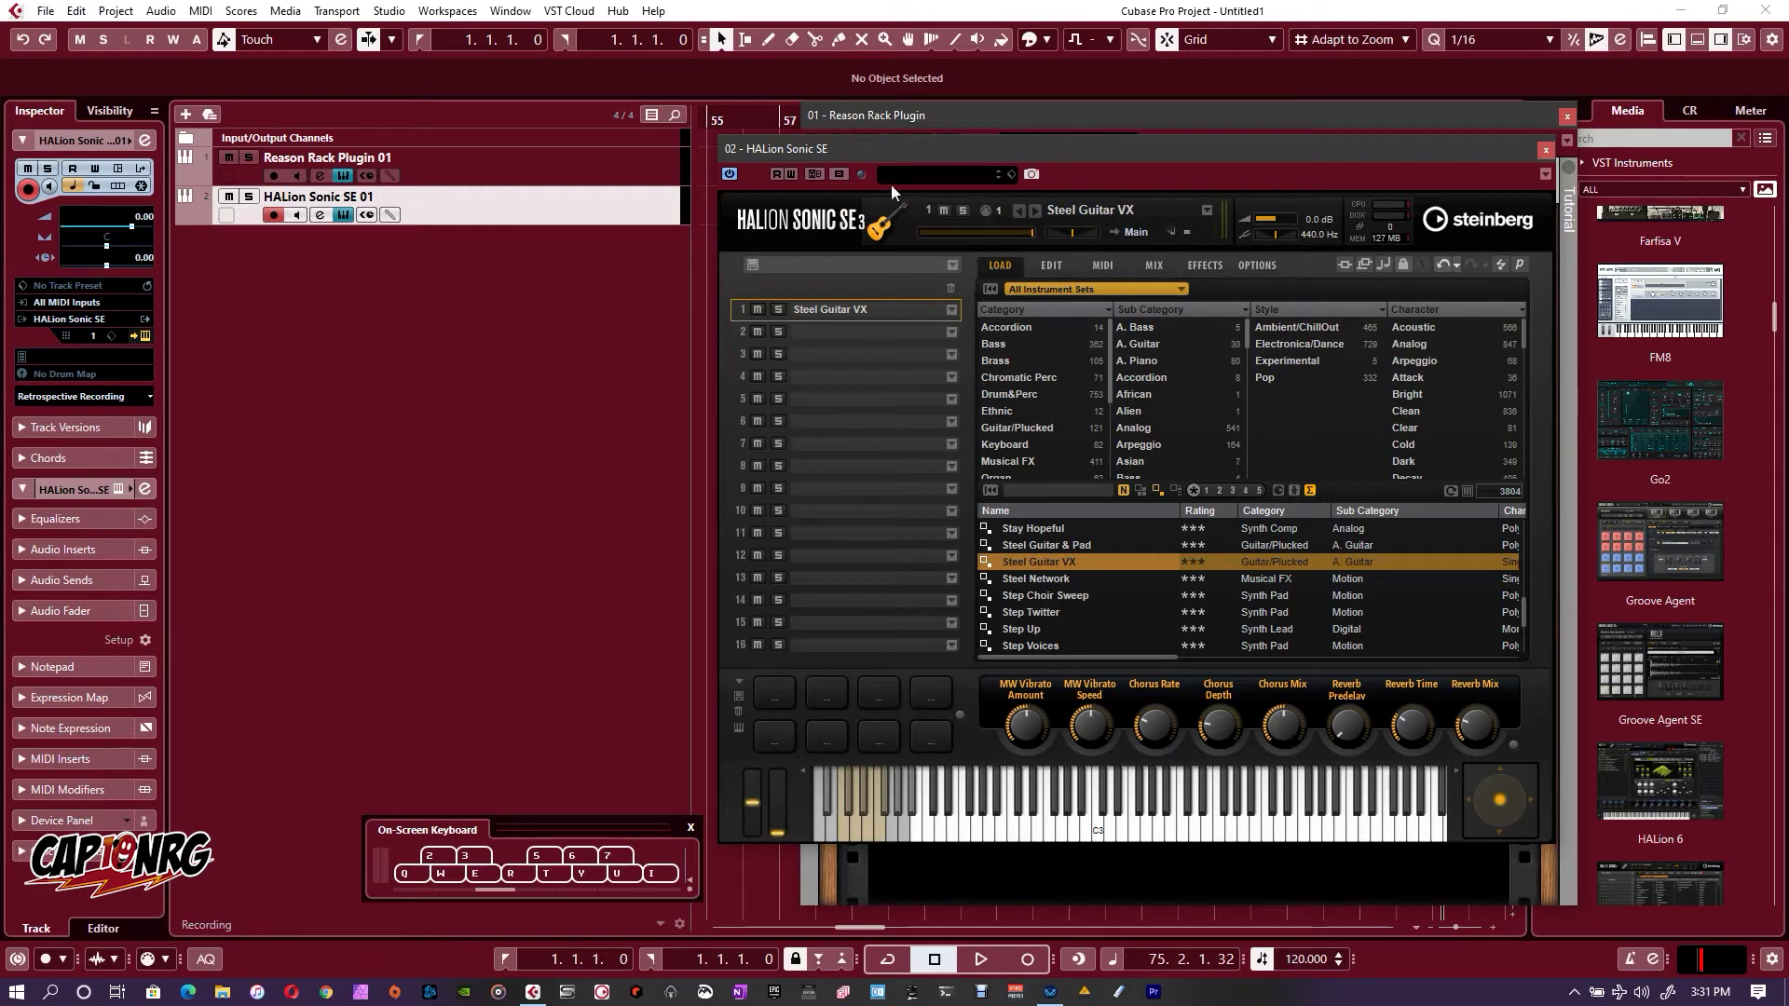
# Set the HALion Sonic SE track's MIDI input to Reason Rack Plugin - Event Out, select the Reason Rack track and enable monitoring on the HALion track
pyautogui.click(104, 304)
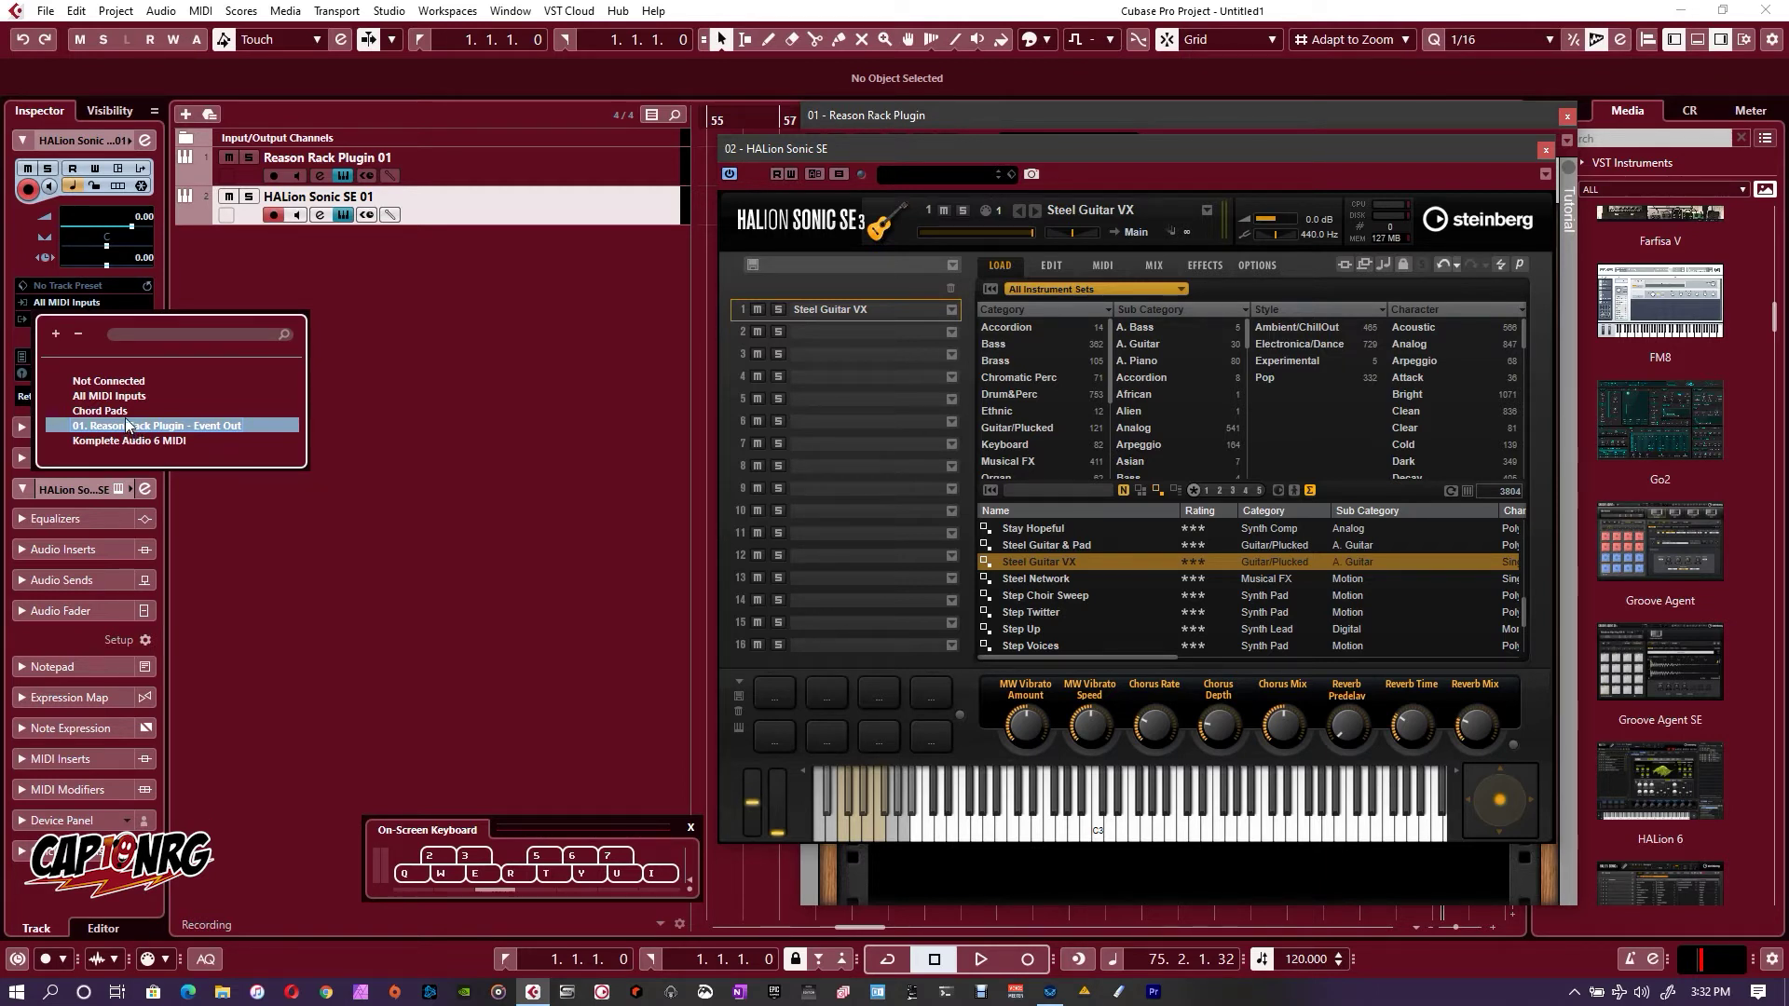
pyautogui.click(127, 425)
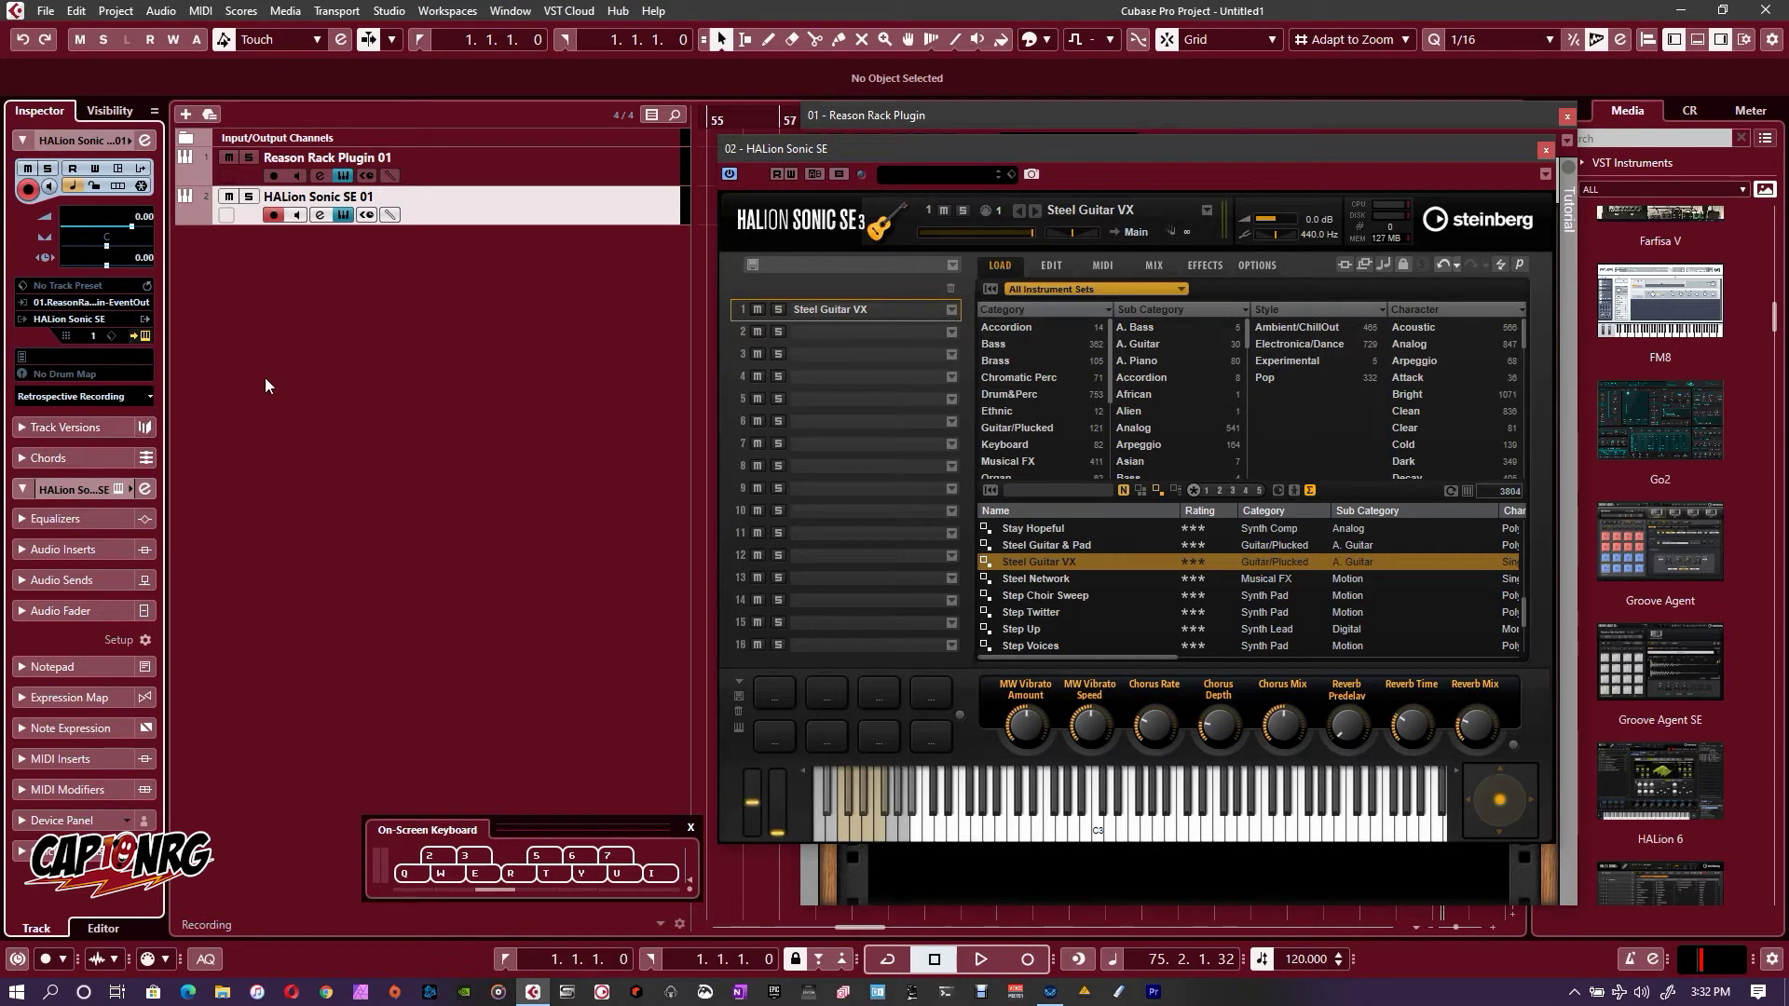
pyautogui.click(489, 166)
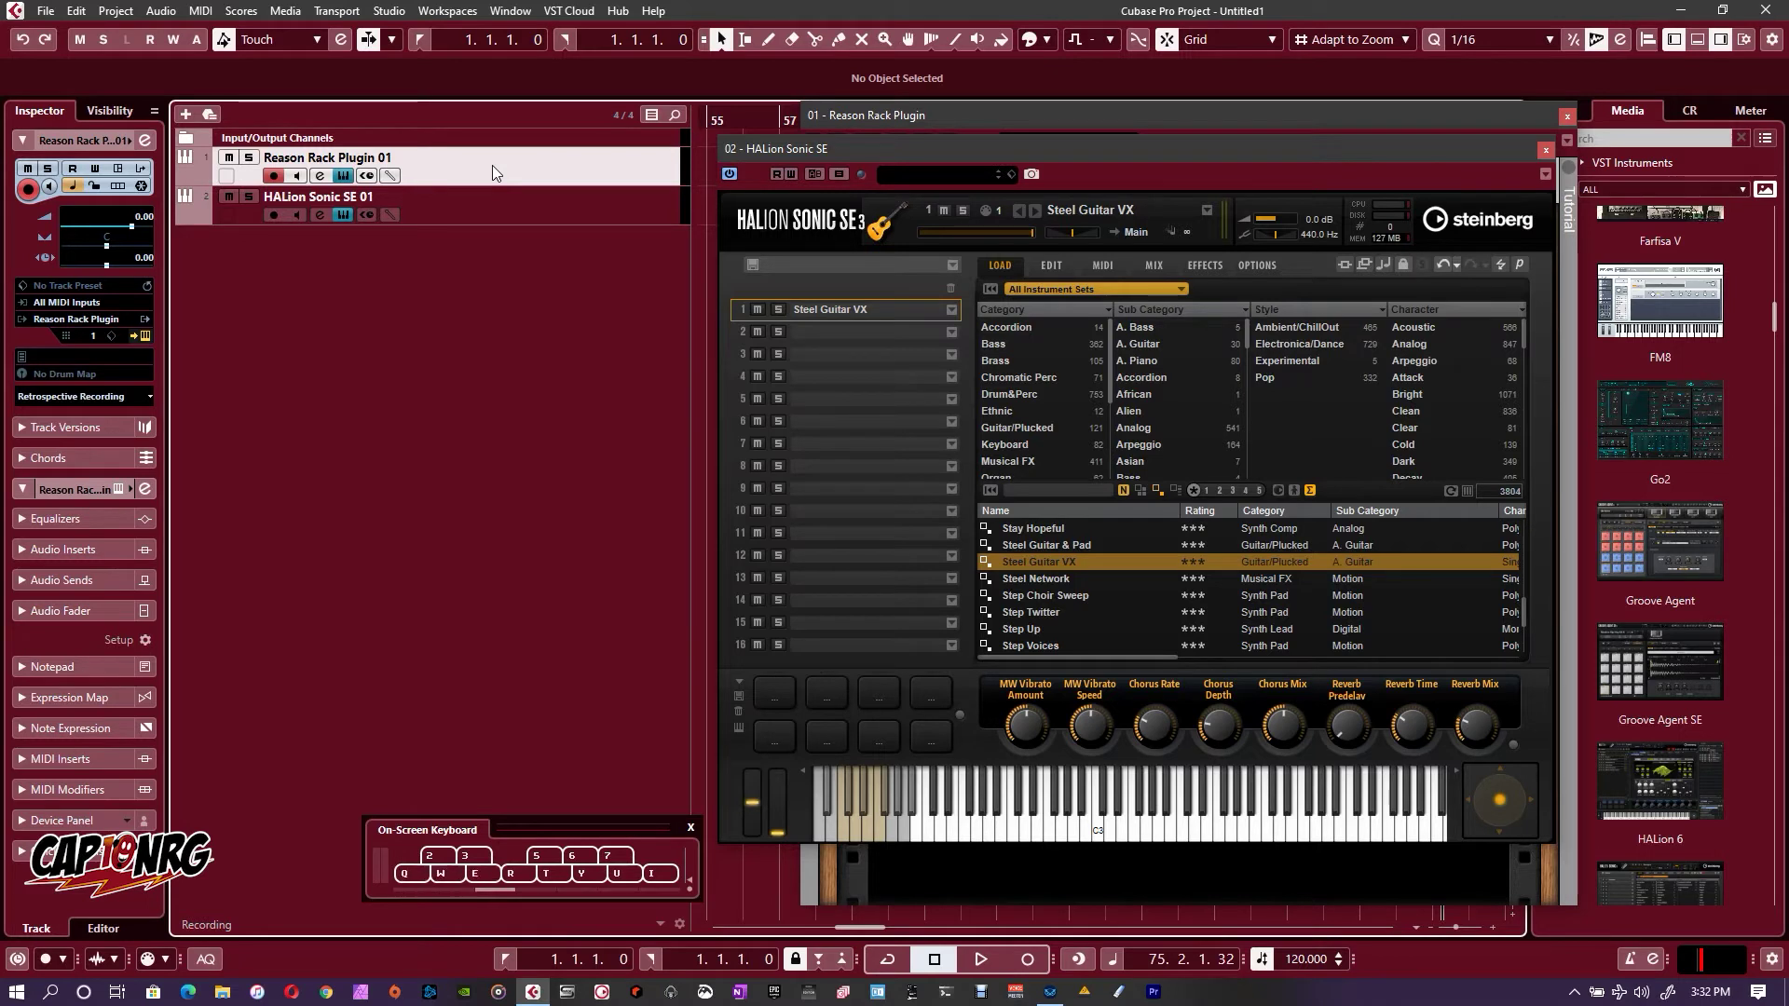
pyautogui.click(299, 214)
# Play test notes on the Reason Rack track to hear them through HALion Sonic SE
pyautogui.press('w')
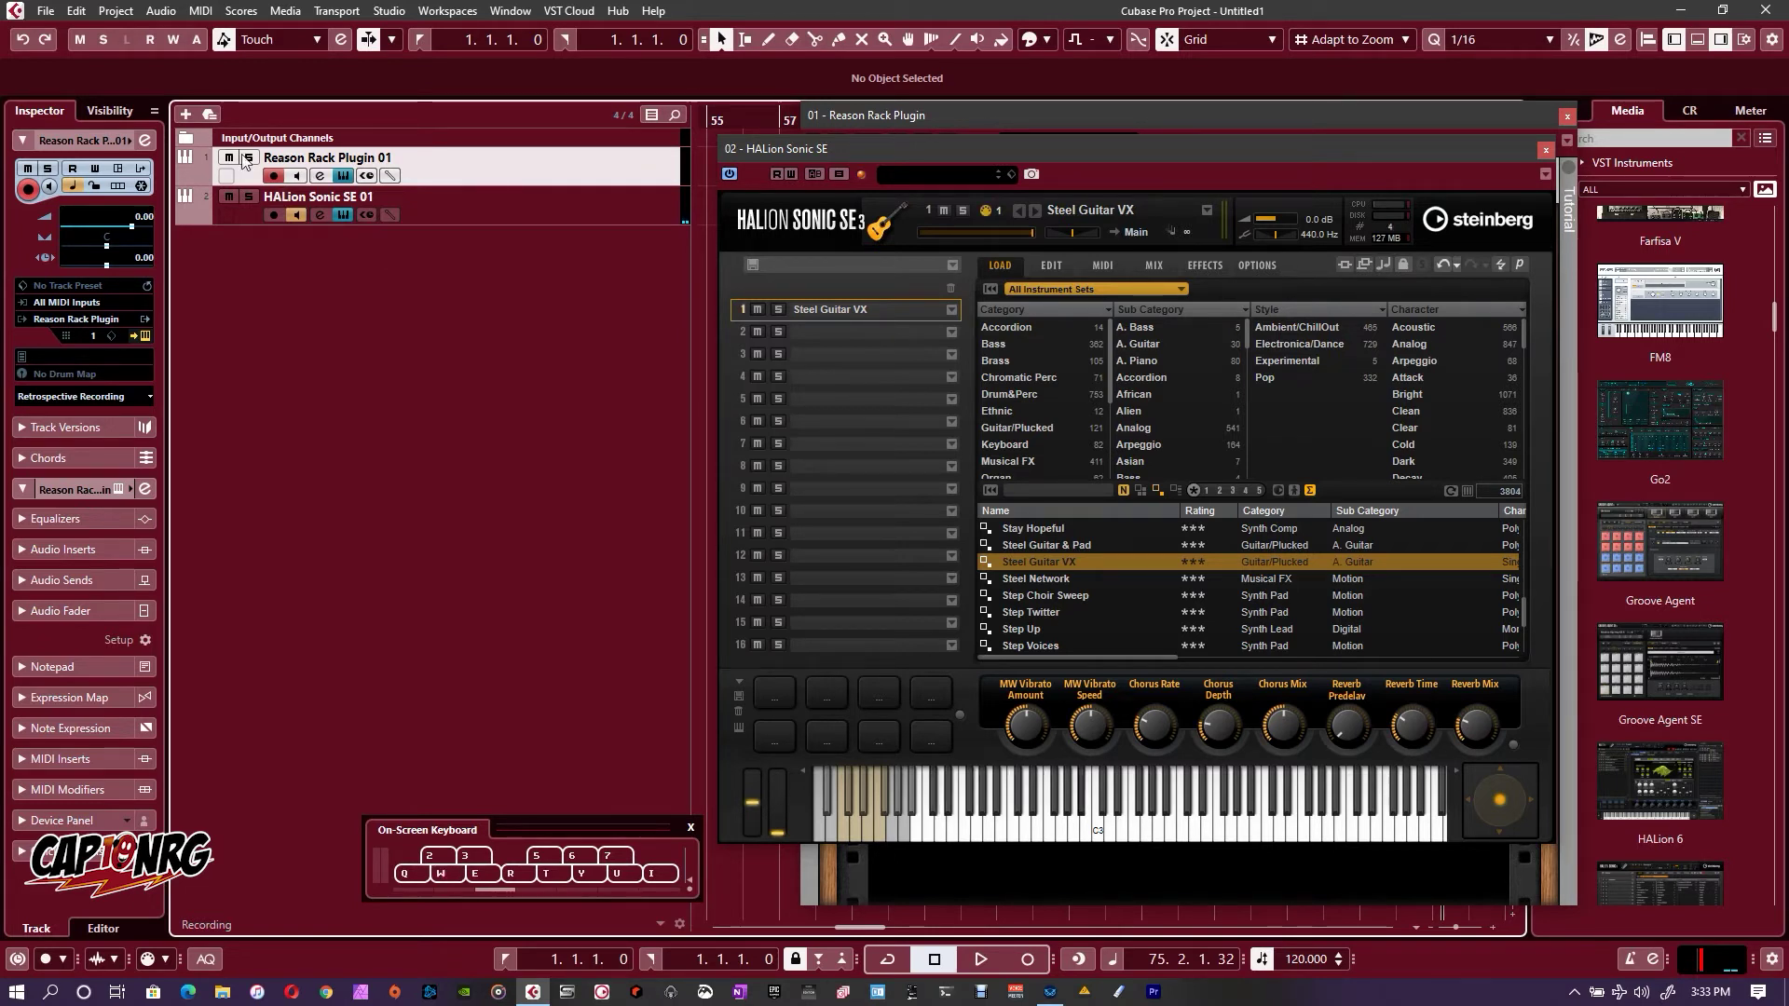
pyautogui.press('q')
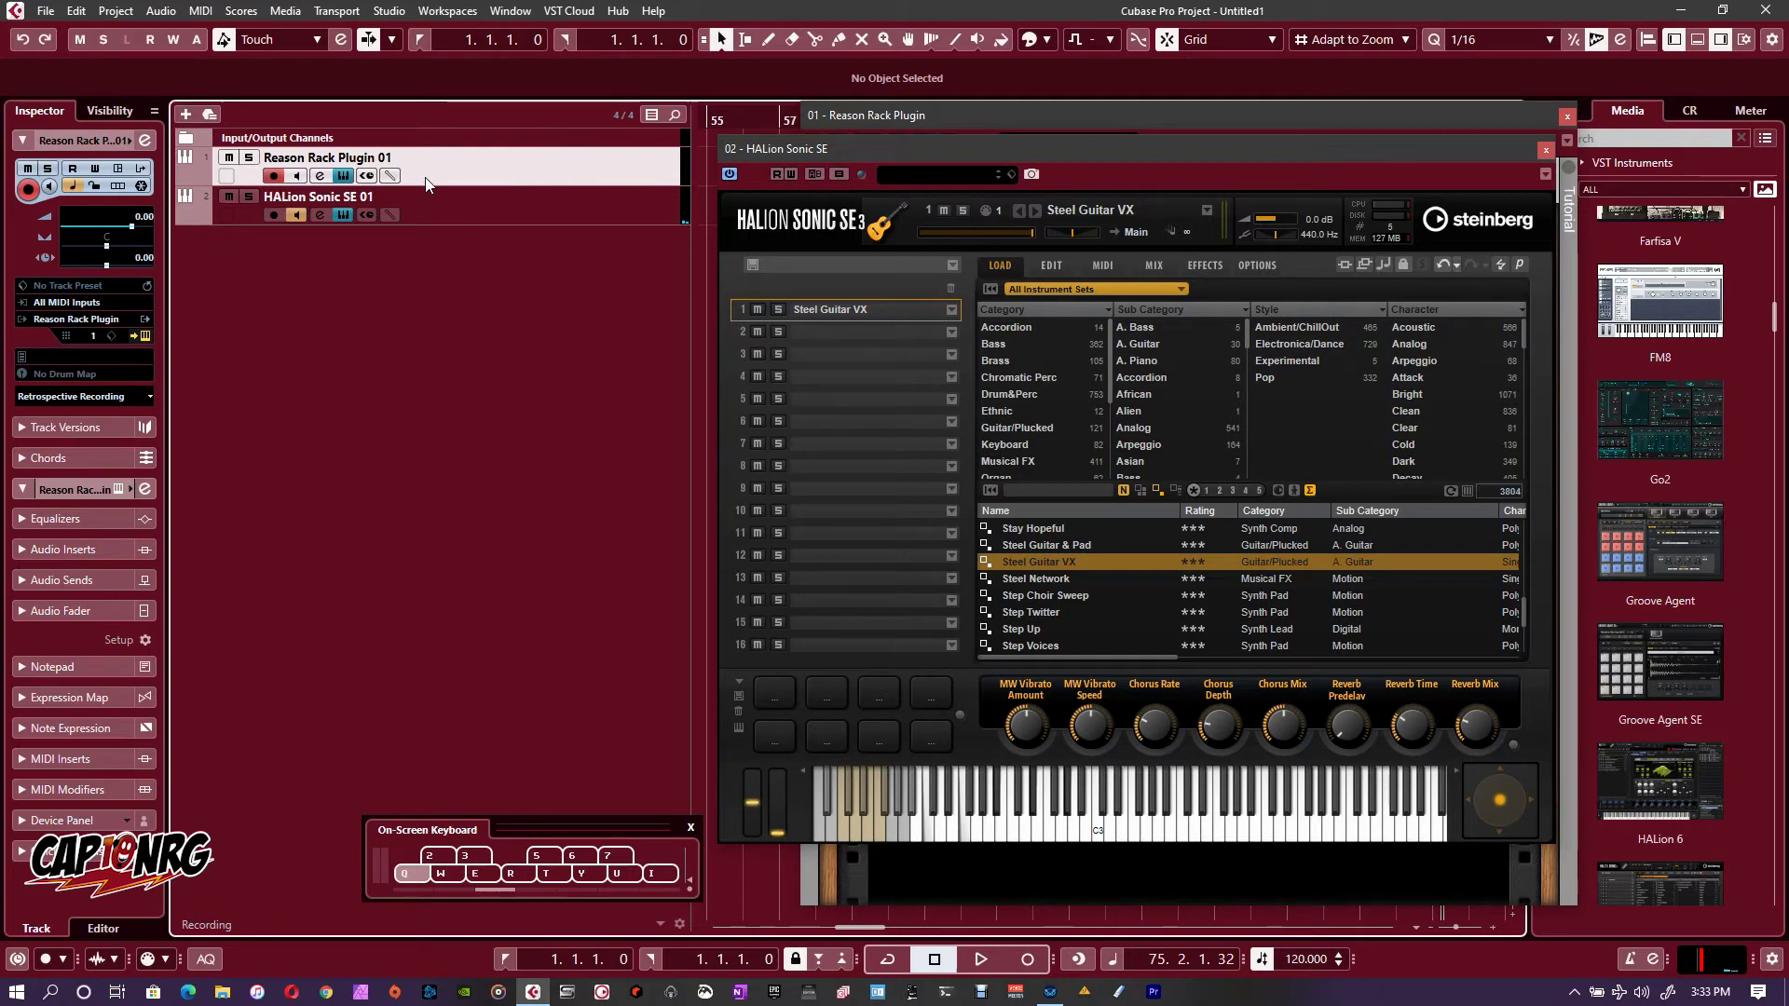
pyautogui.press('e')
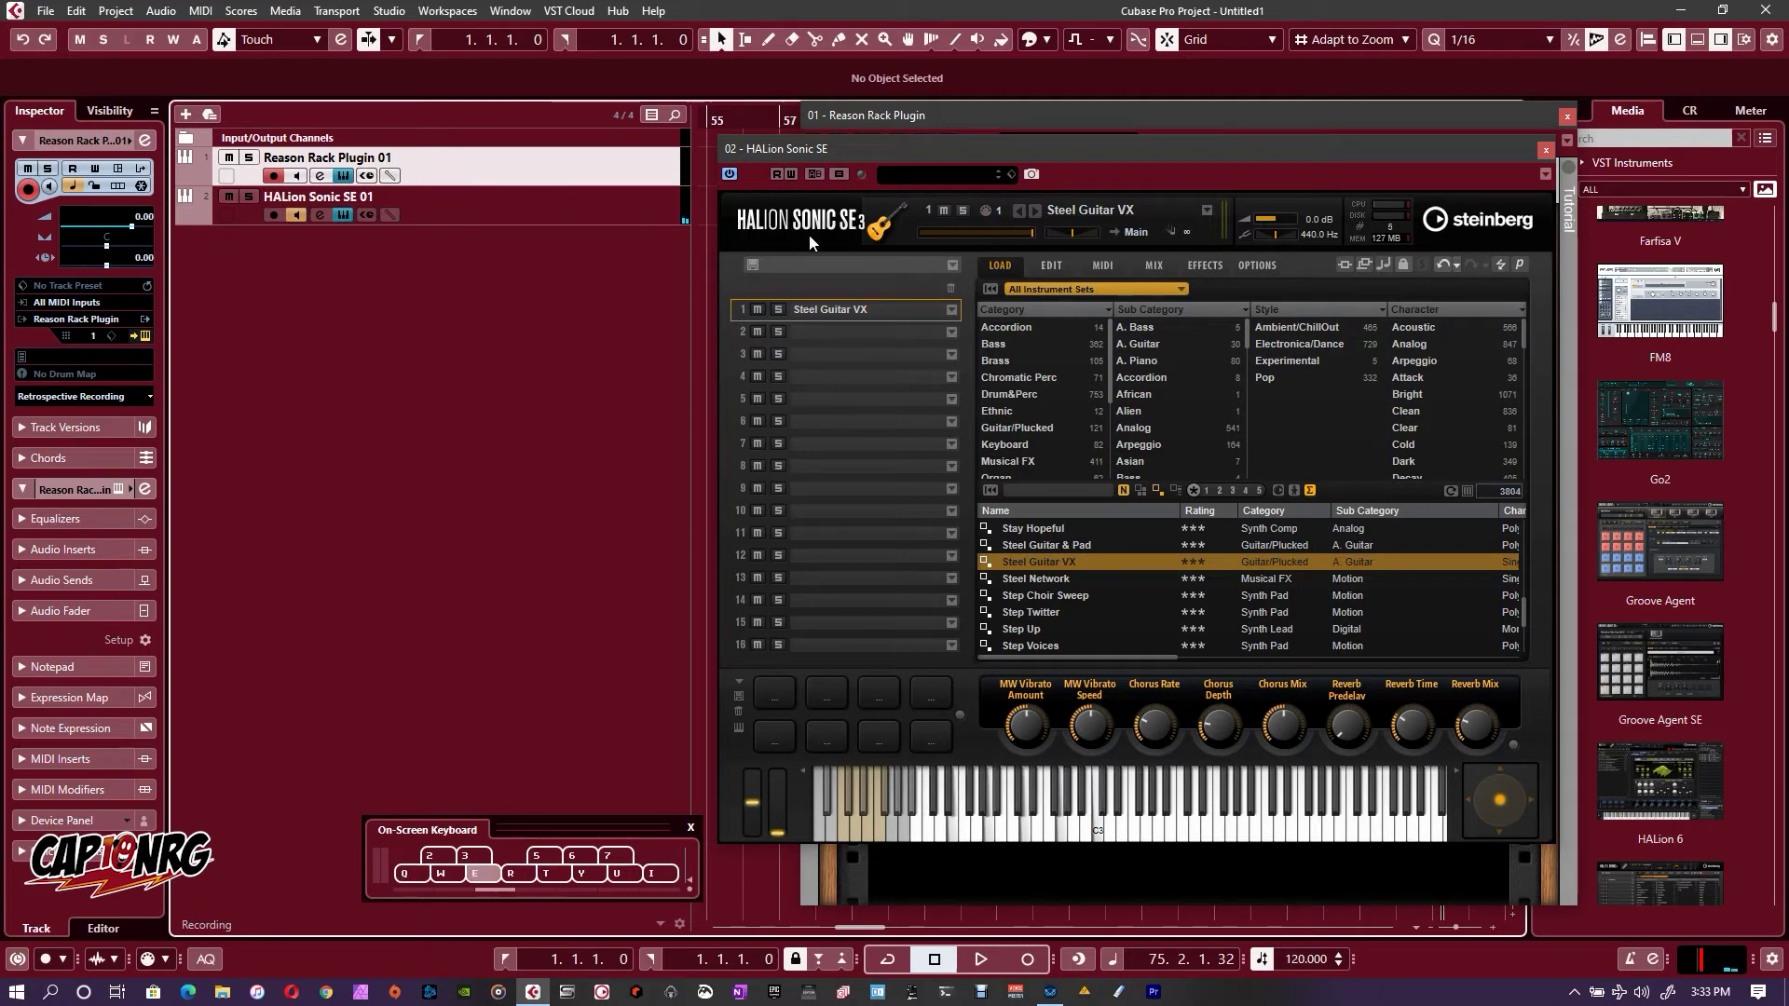
# Bring the Note Echo device into view and play several notes to watch its echo steps while listening
pyautogui.moveTo(982, 153); pyautogui.dragTo(882, 454)
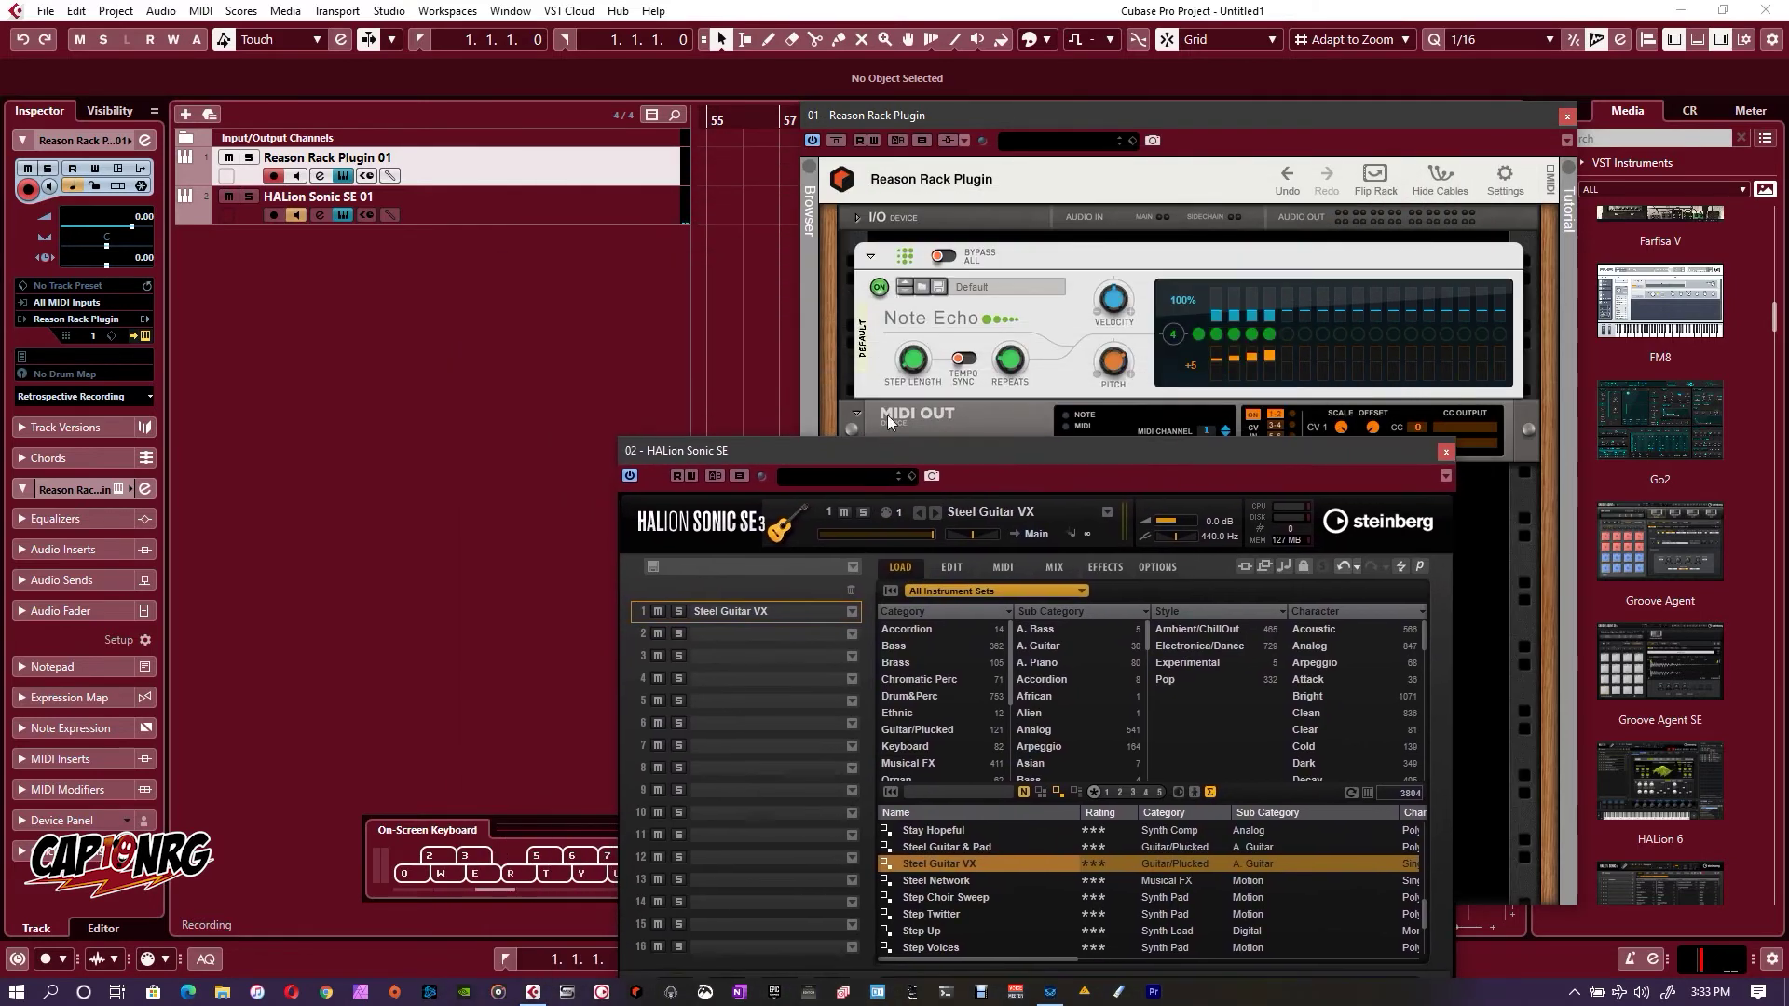
pyautogui.click(1218, 334)
pyautogui.press('e')
pyautogui.press('w')
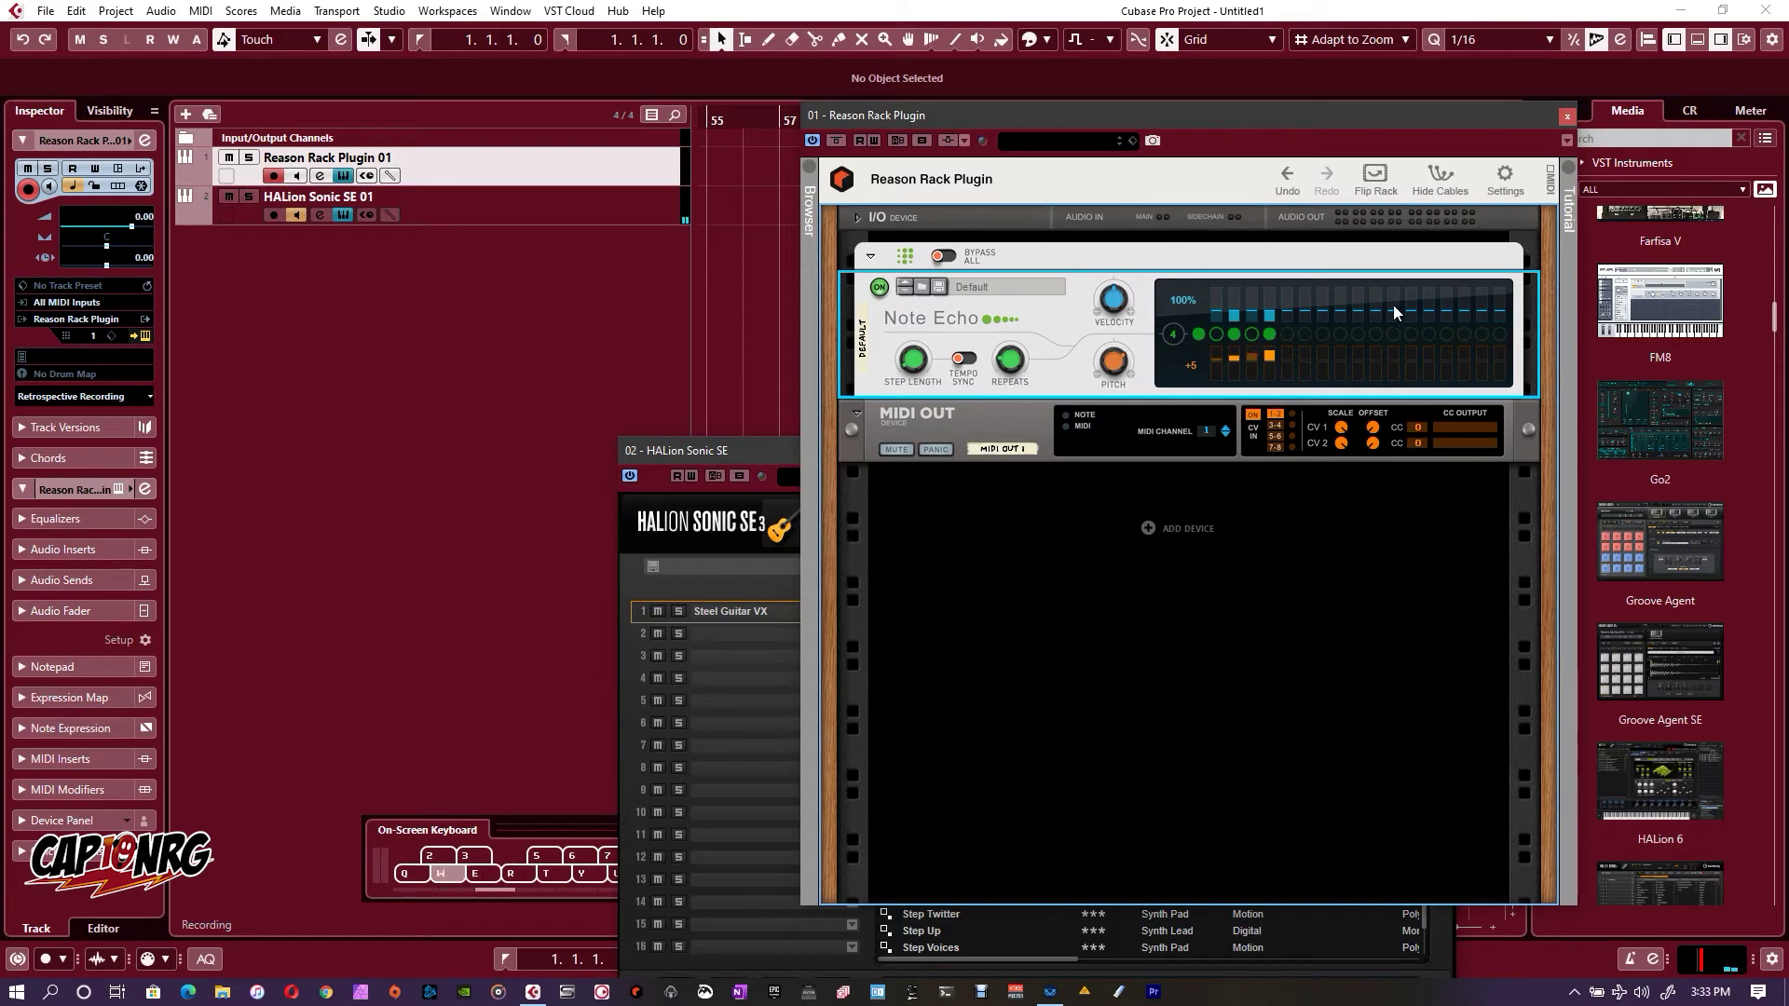
pyautogui.press('r')
pyautogui.press('q')
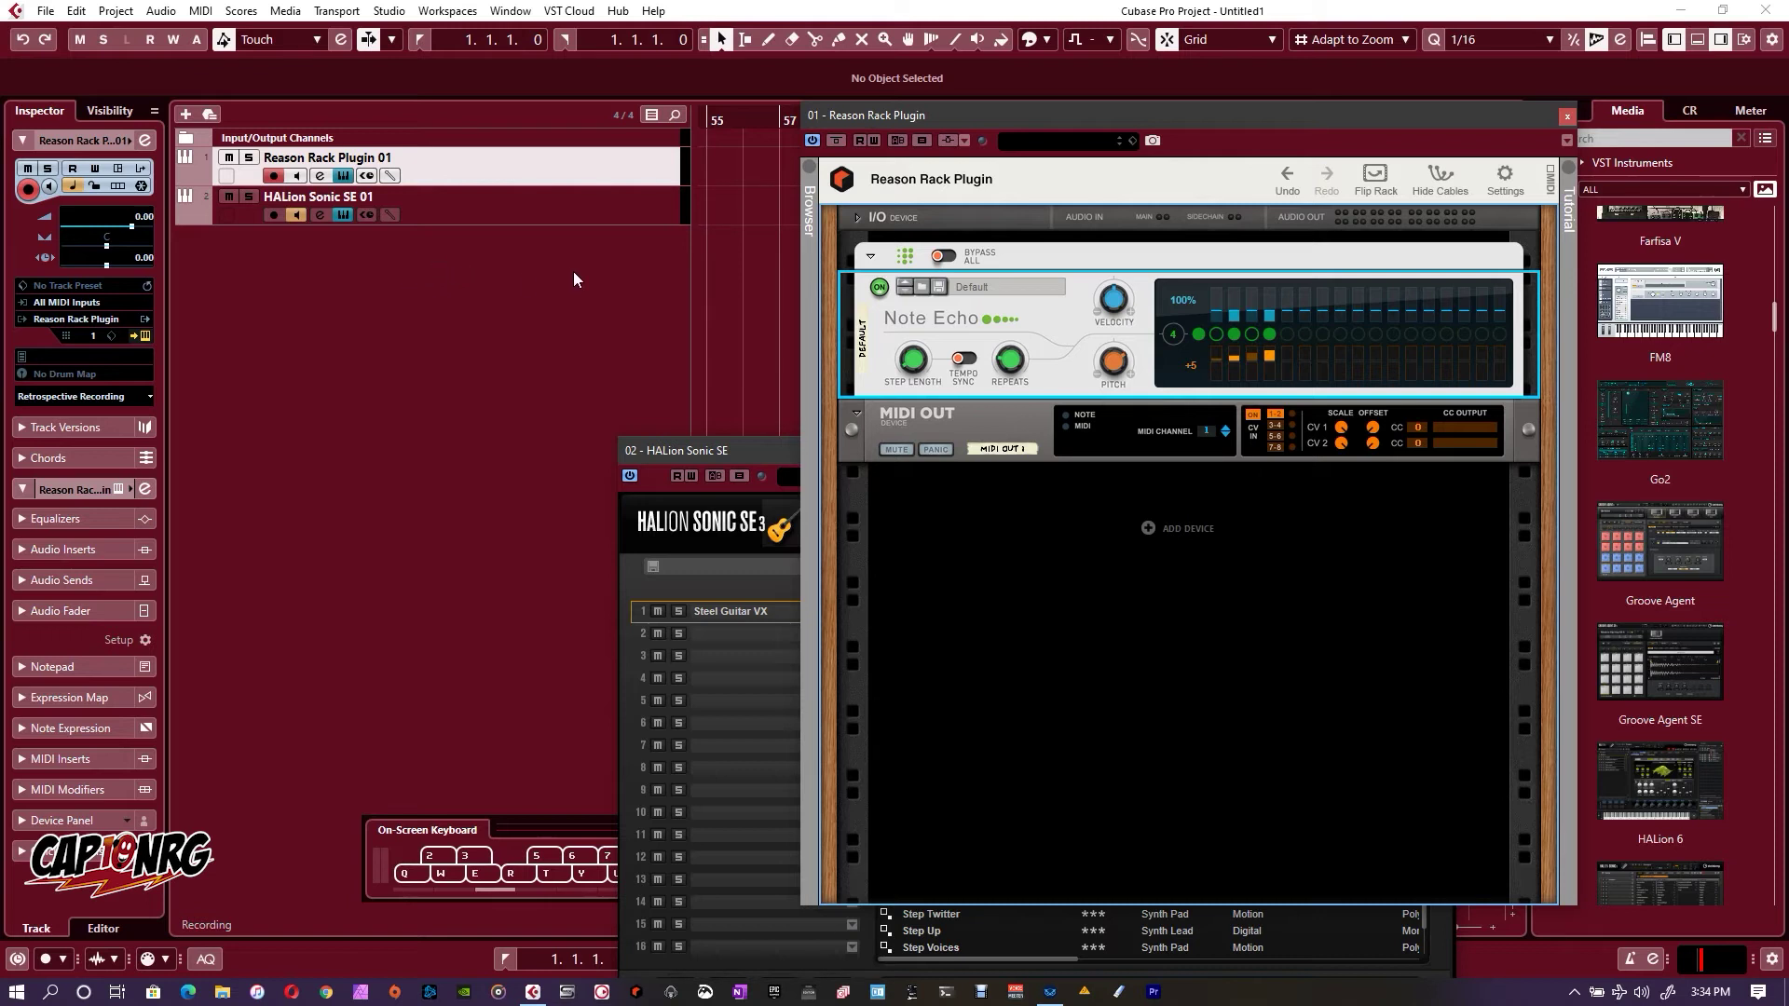
# Move the Reason Rack Plugin and HALion Sonic SE windows aside to clear the project timeline
pyautogui.moveTo(1024, 116); pyautogui.dragTo(977, 427)
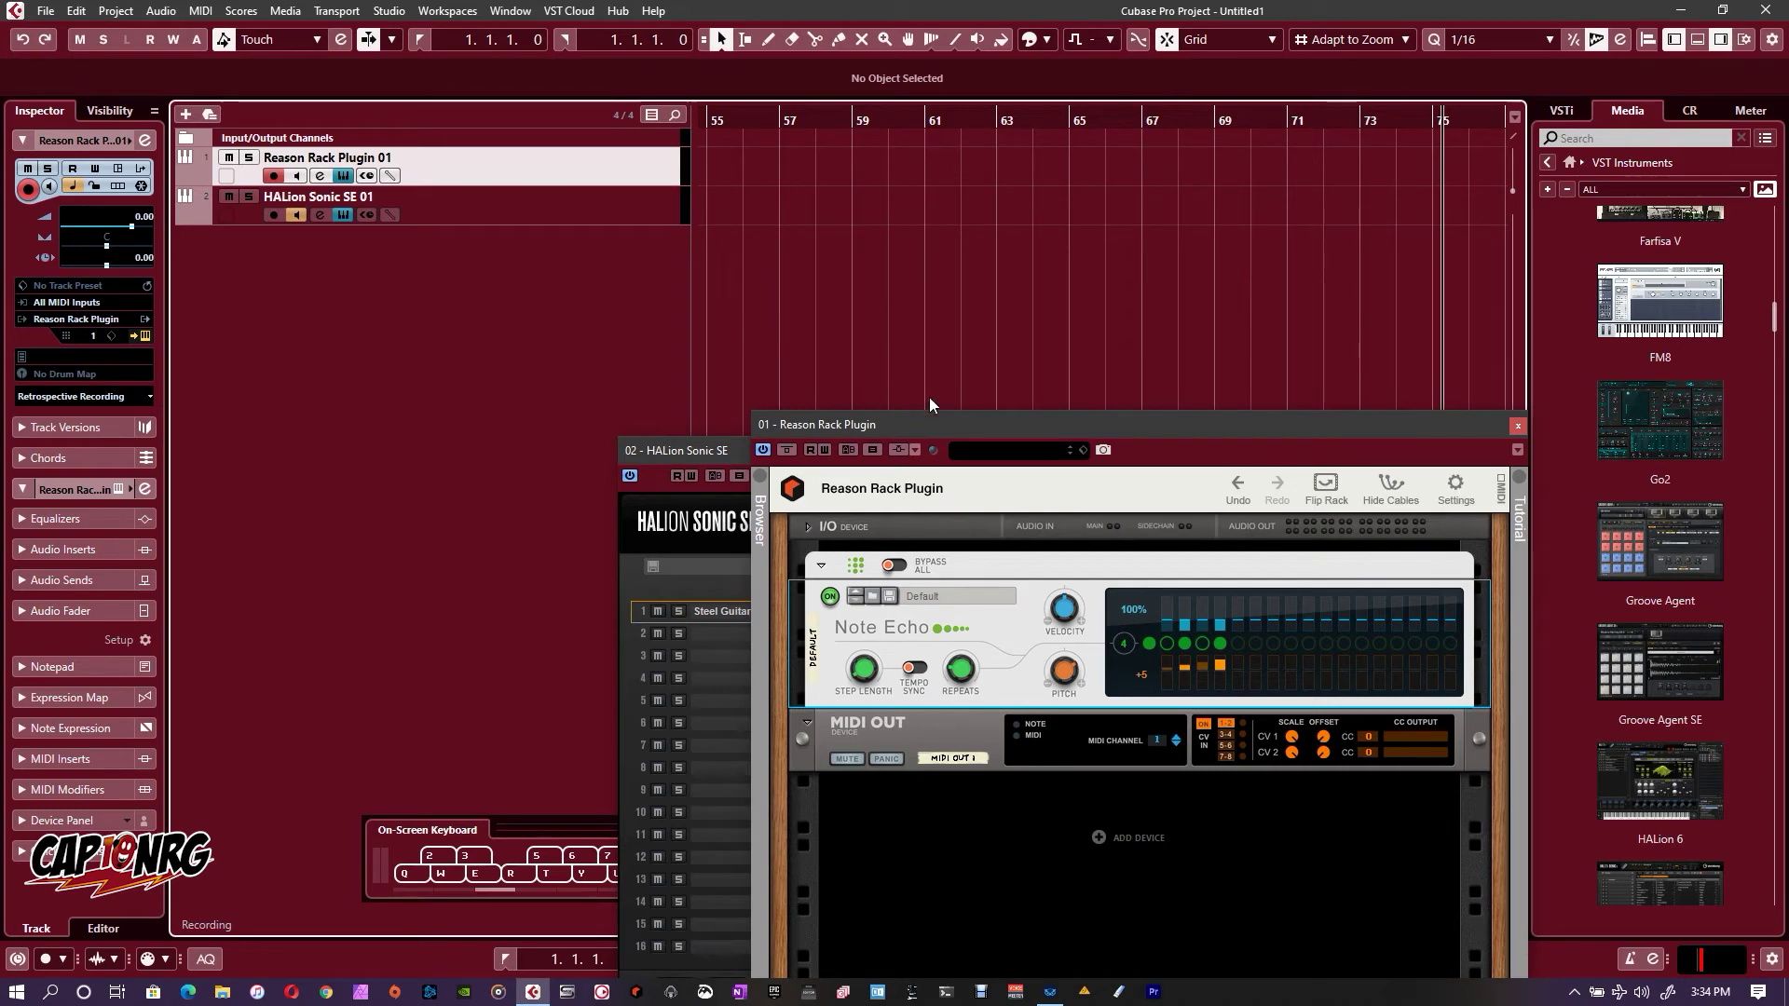
pyautogui.moveTo(924, 430); pyautogui.dragTo(1327, 233)
pyautogui.moveTo(1002, 459); pyautogui.dragTo(1333, 321)
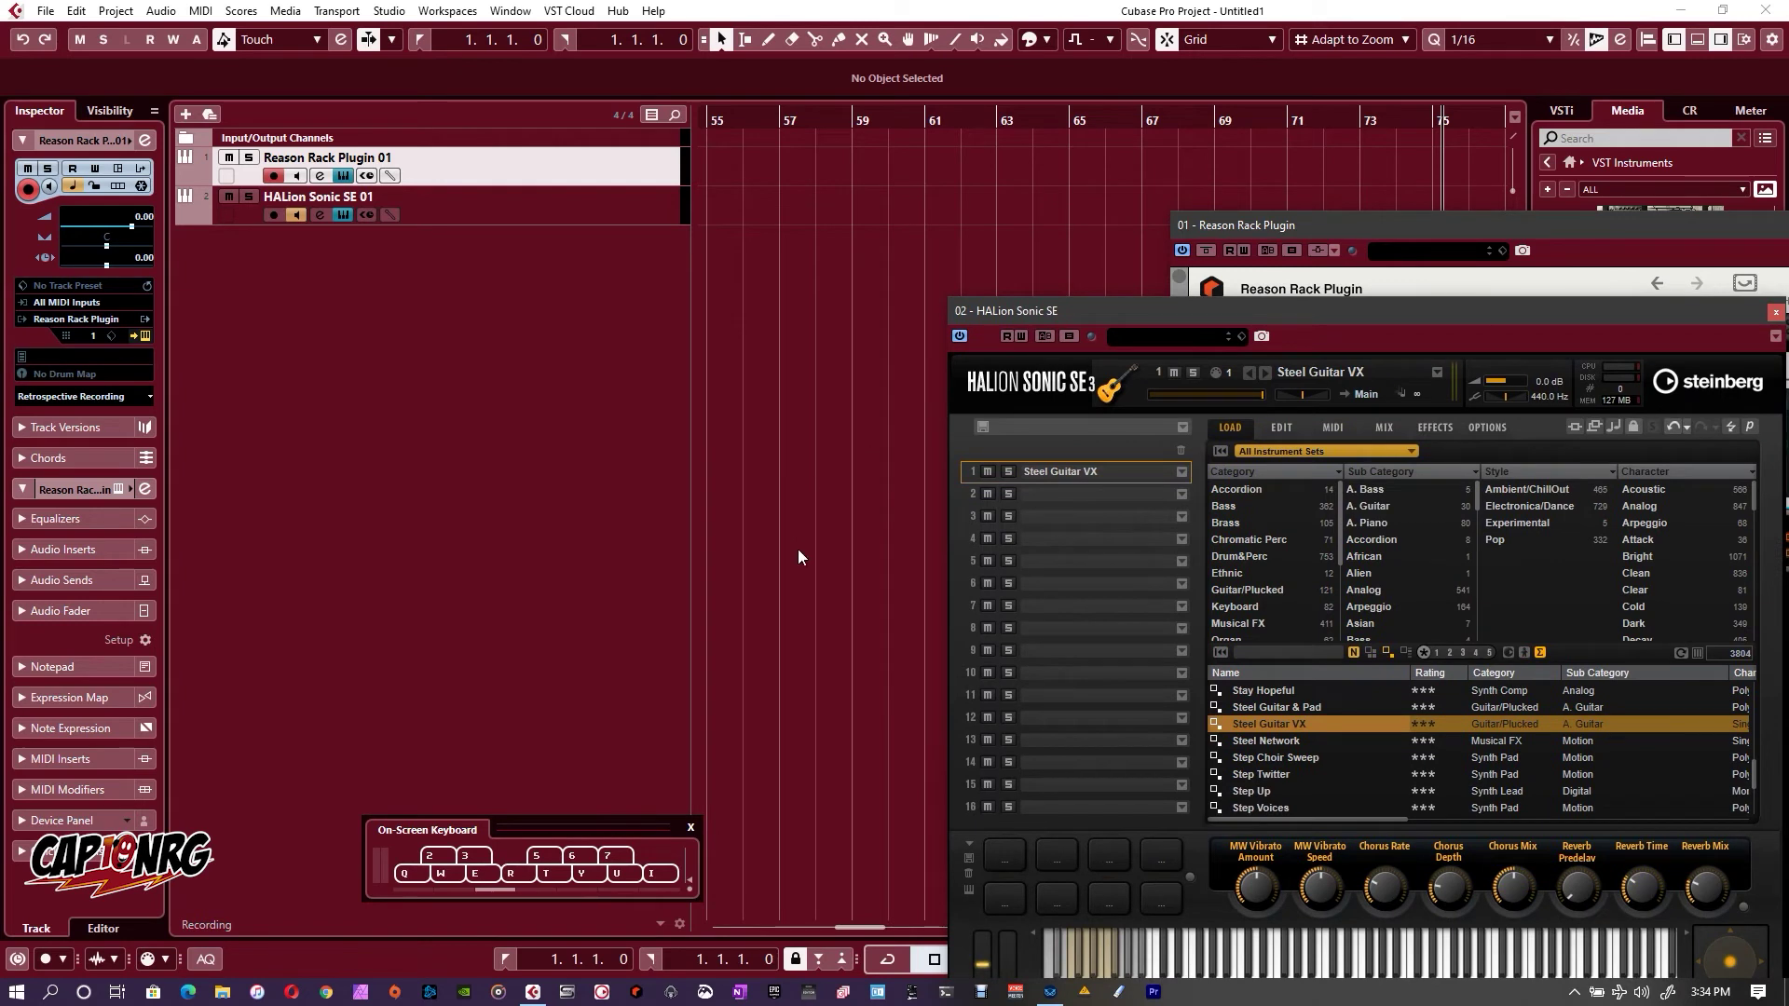
pyautogui.moveTo(1156, 314); pyautogui.dragTo(1456, 121)
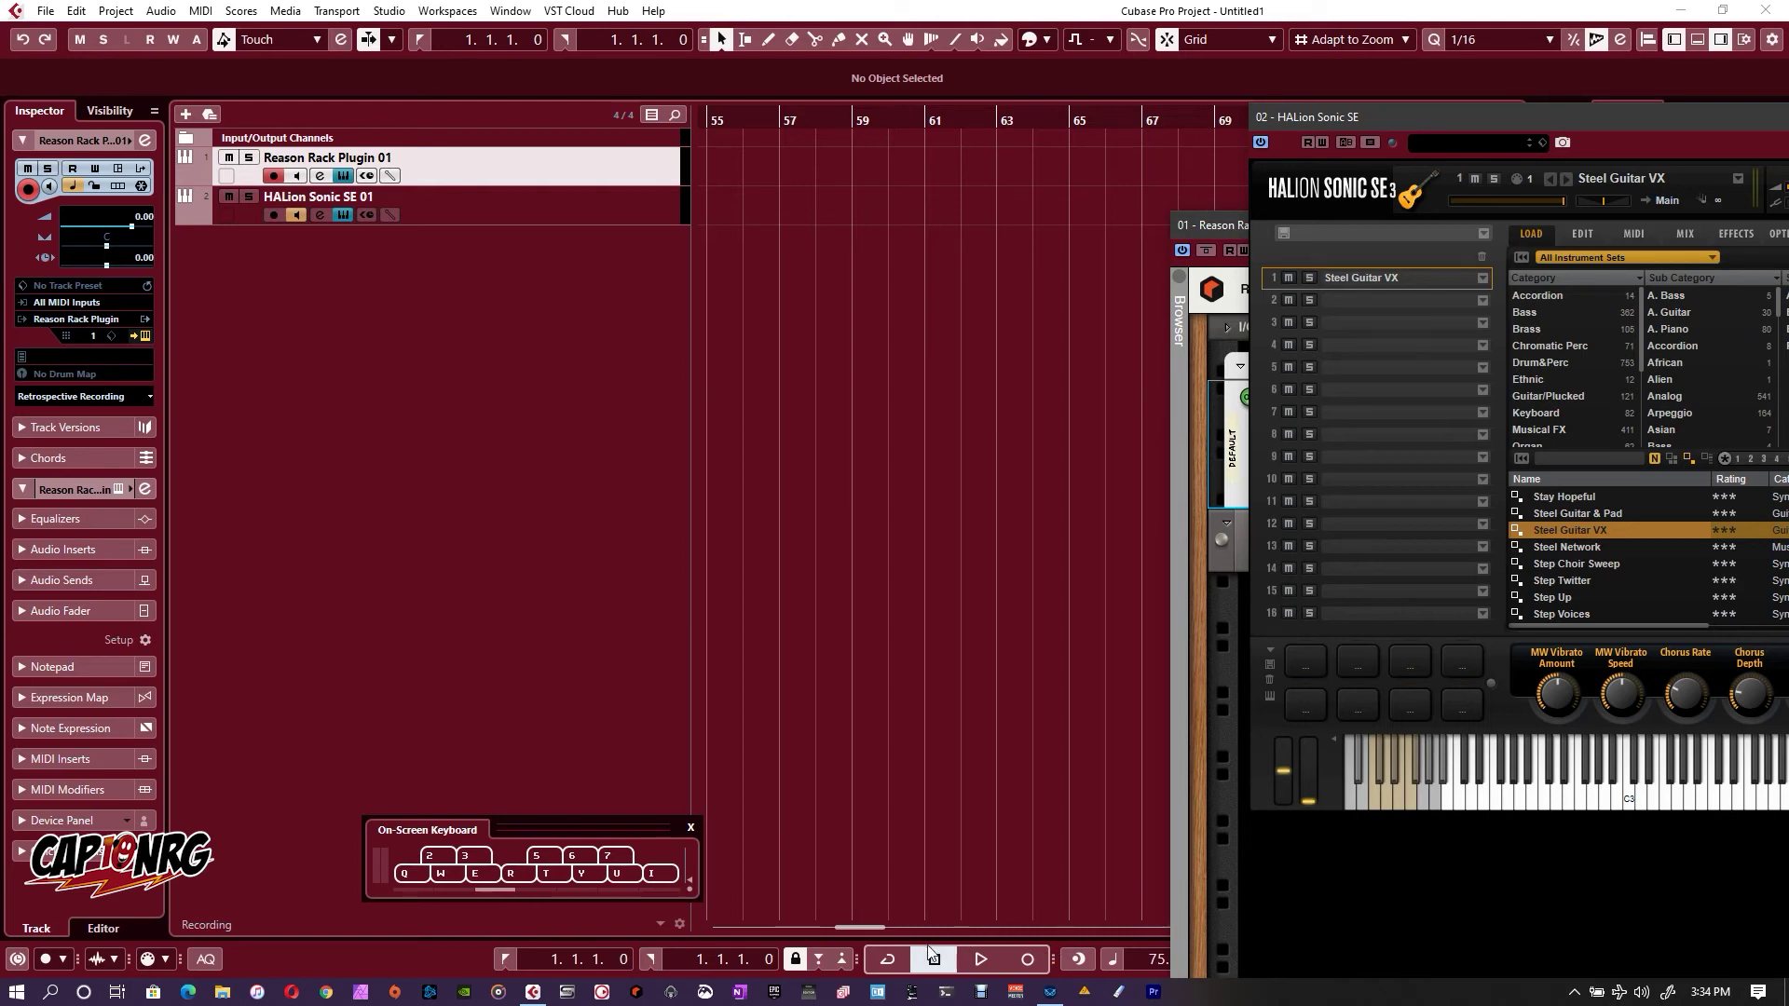
# Return to the start of the timeline and set an active cycle range from bar 1 to bar 5
pyautogui.hscroll(-5, 950, 960)
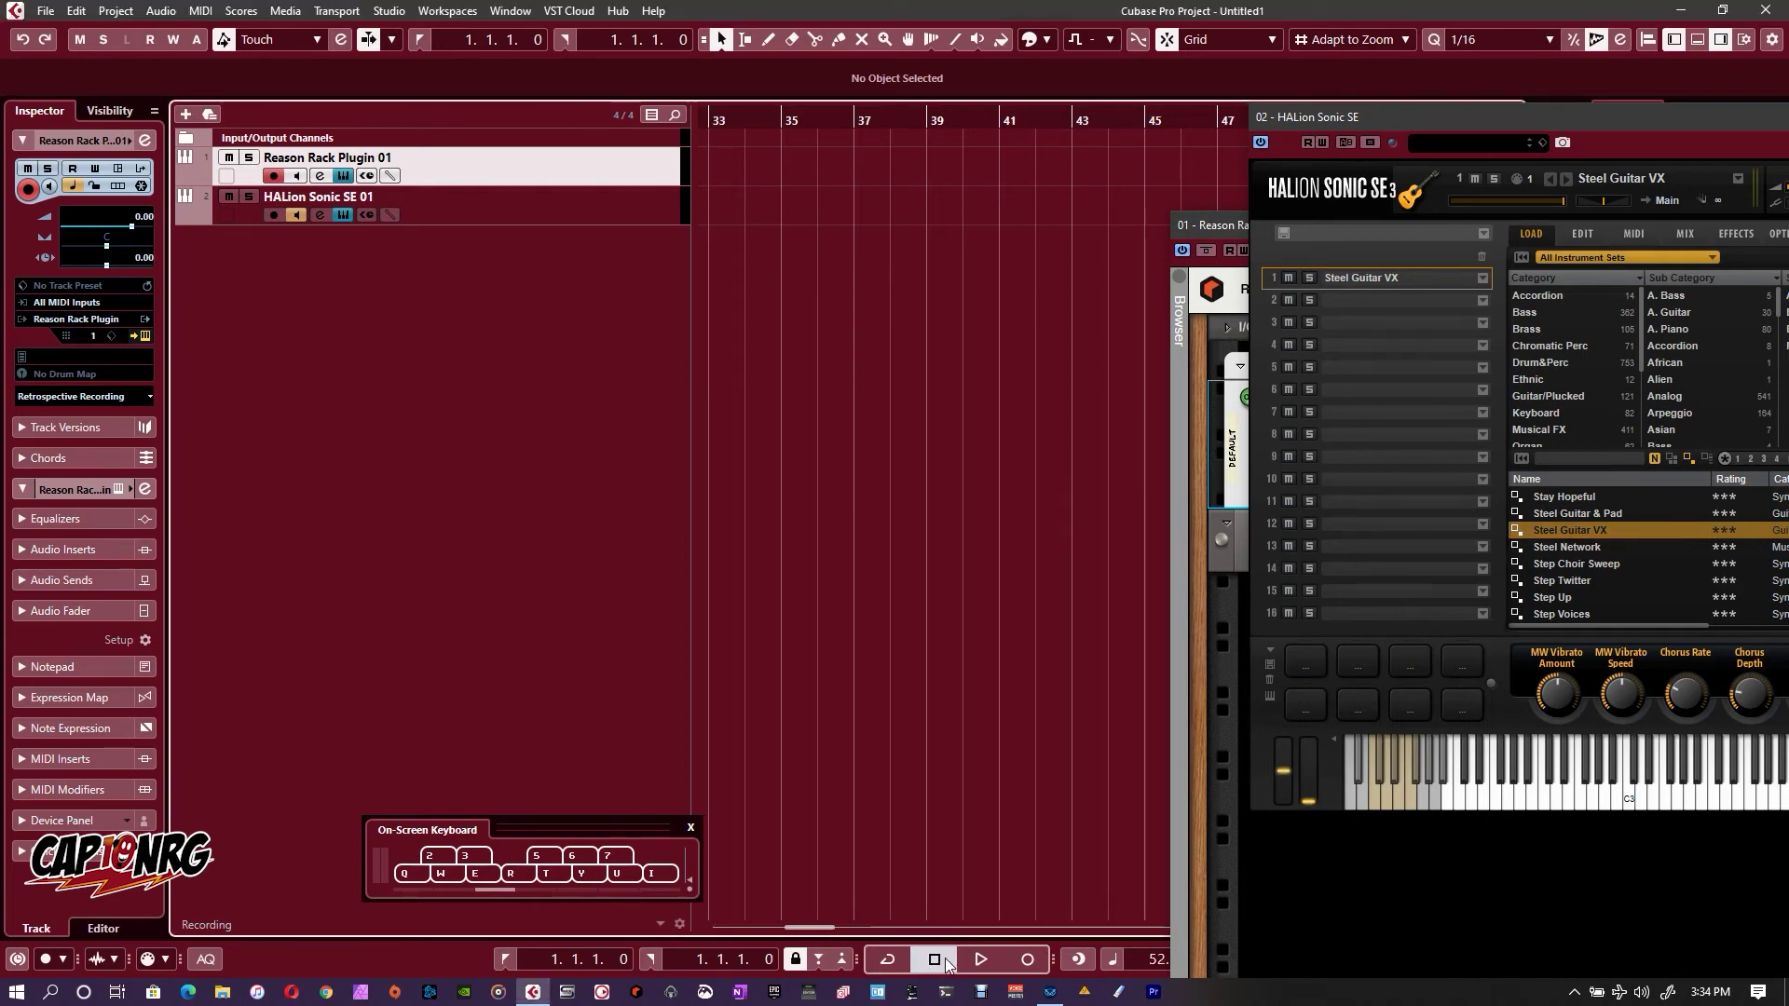
pyautogui.hscroll(-7, 490, 524)
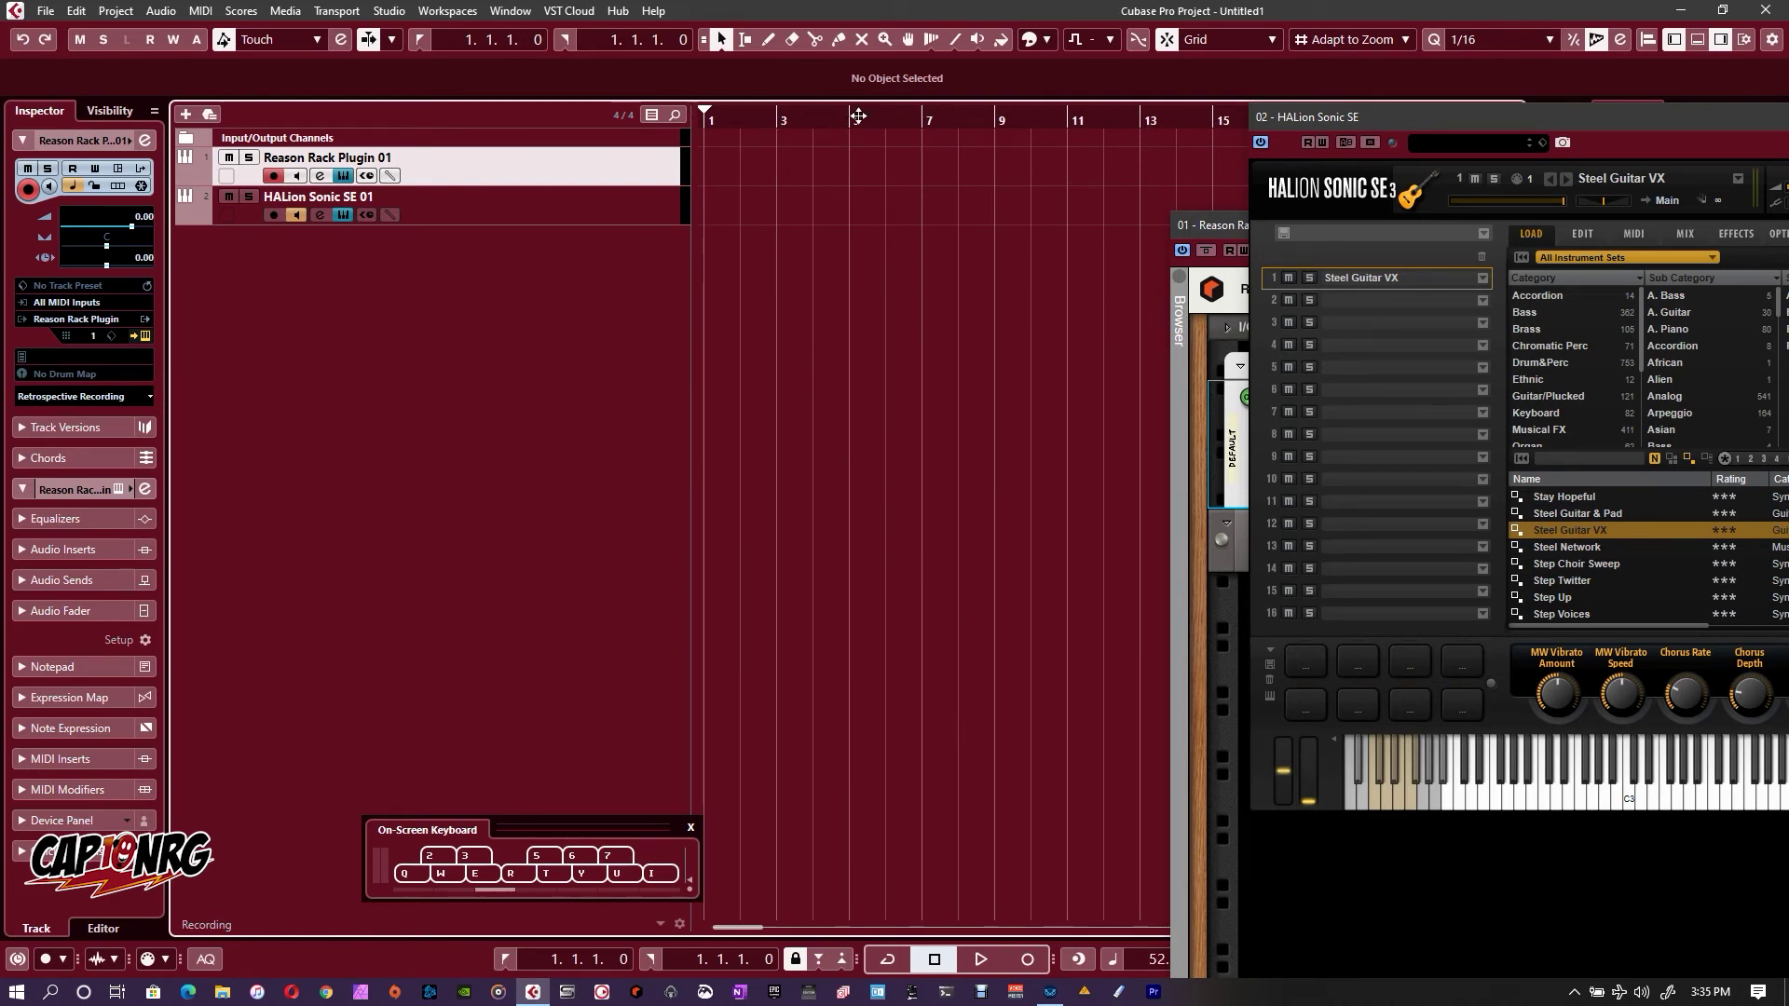
pyautogui.moveTo(847, 107); pyautogui.dragTo(707, 108)
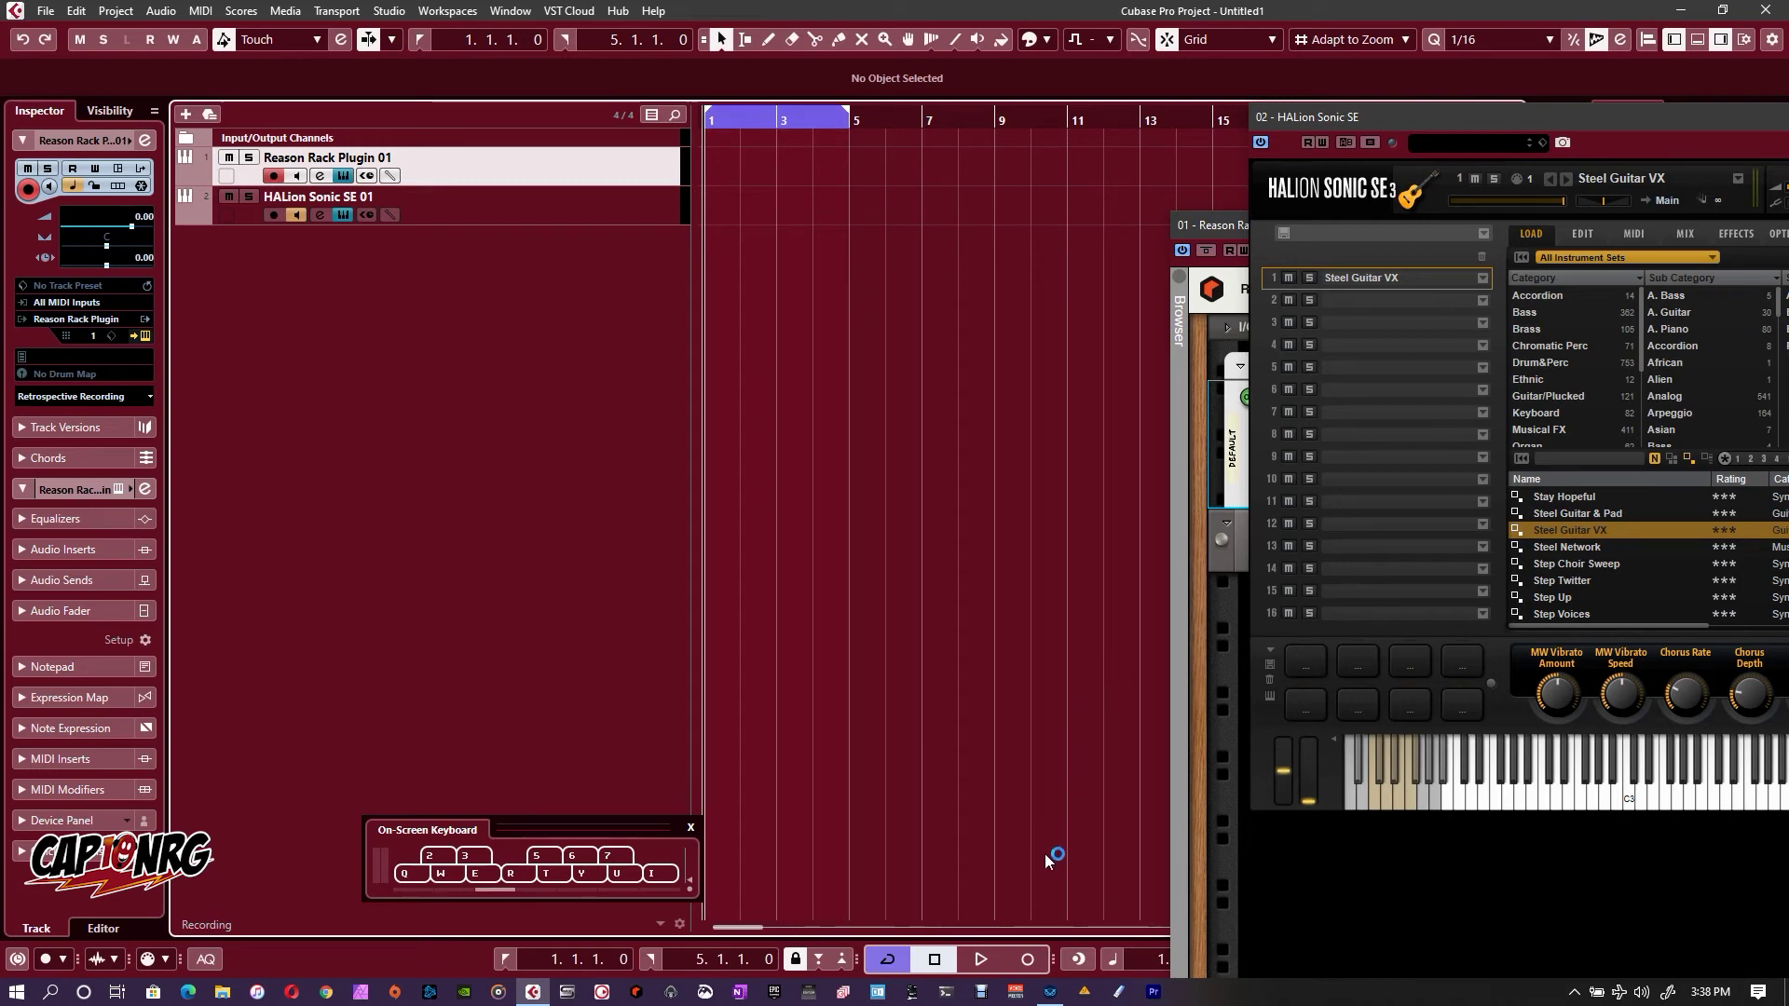
# Record a few sustained notes on the Reason Rack Plugin track over the four-bar cycle and stop playback
pyautogui.click(1027, 960)
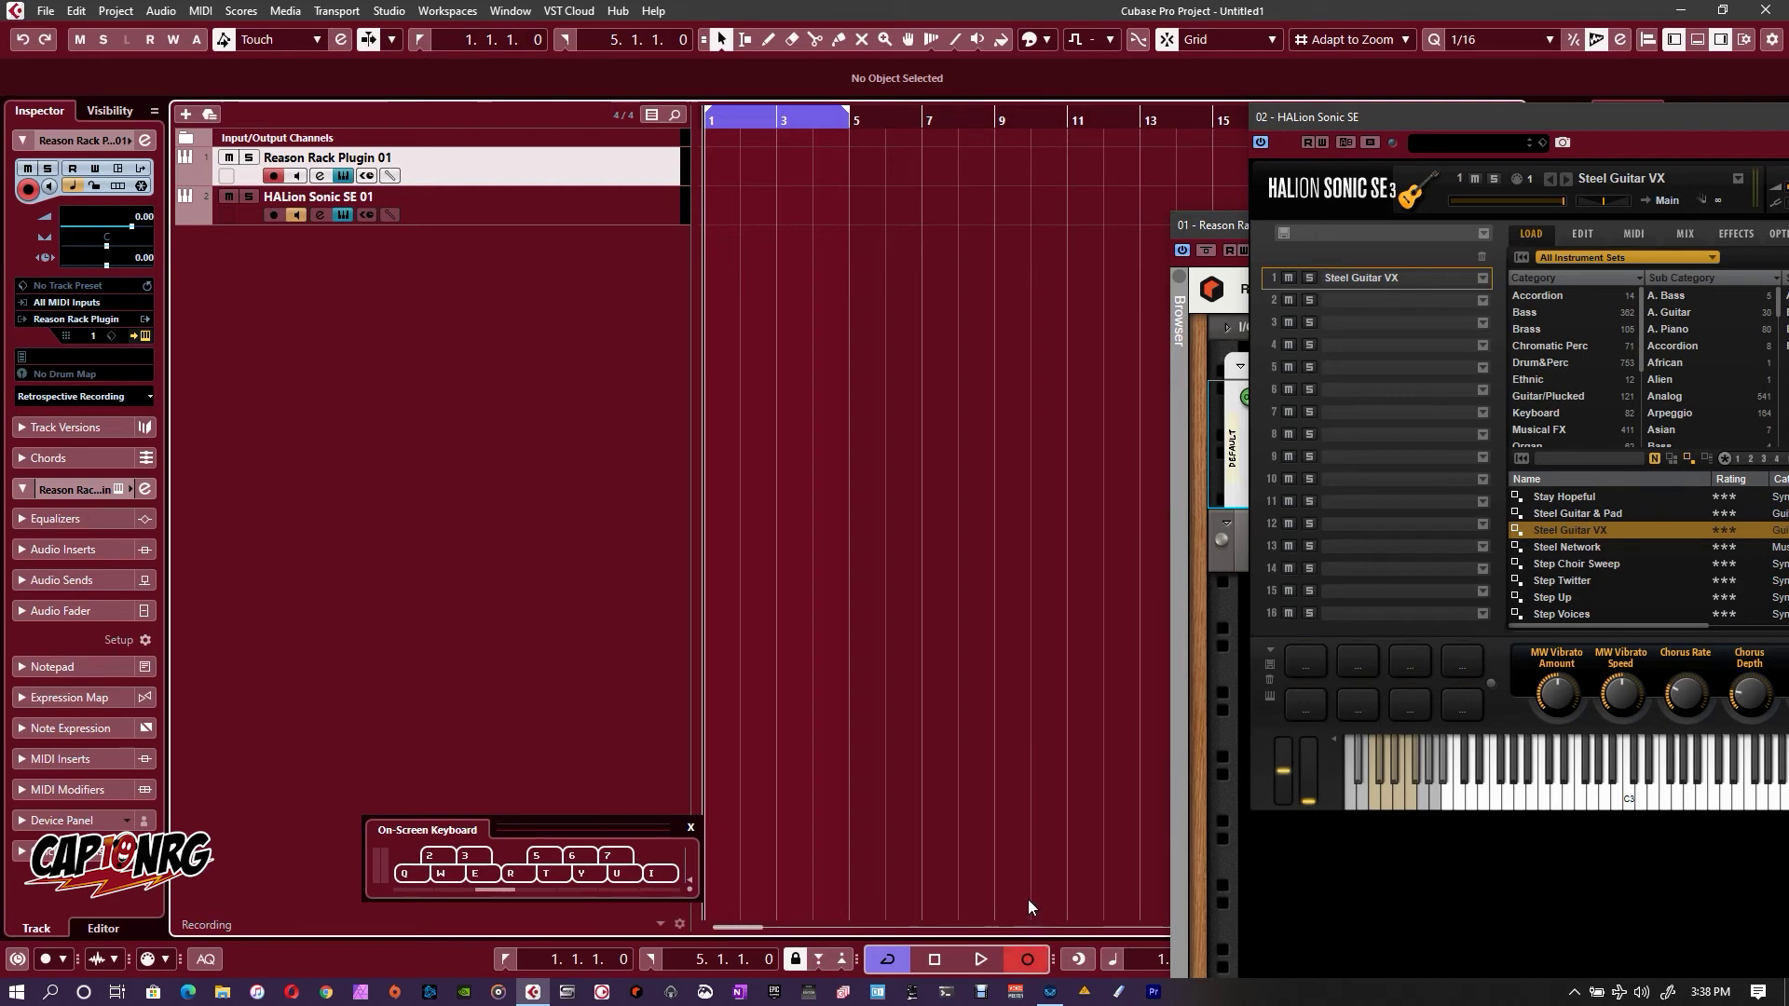
pyautogui.press('q')
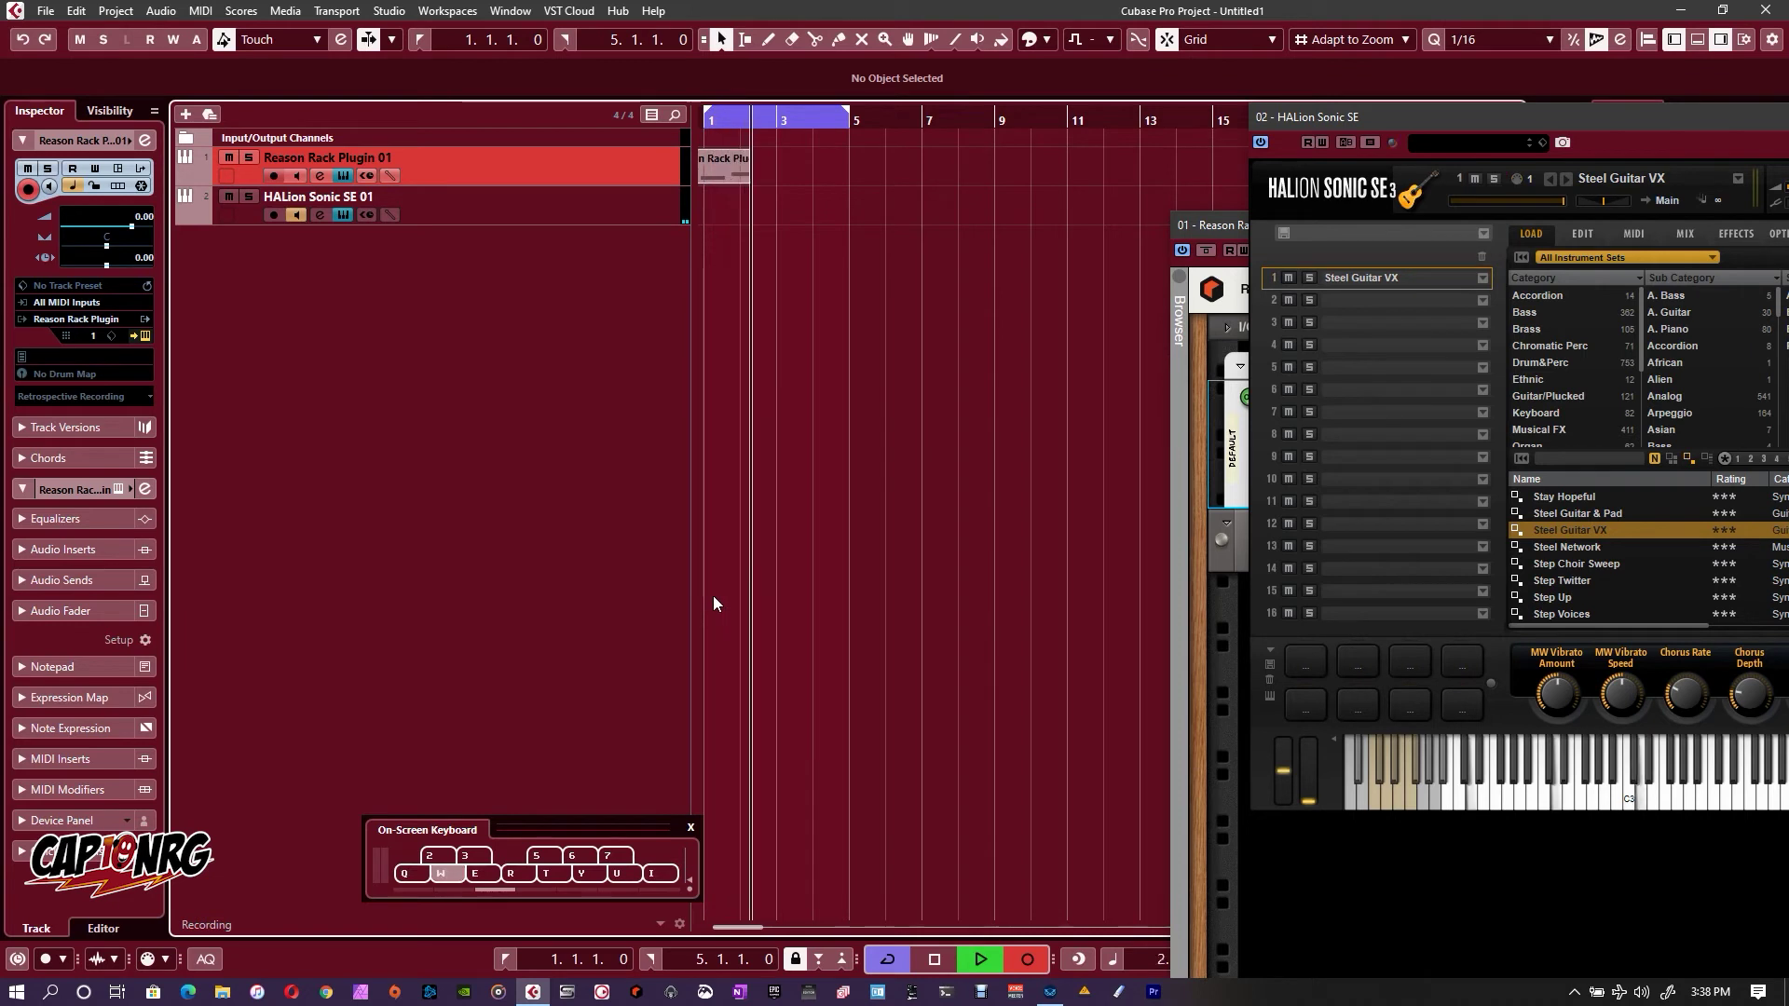
pyautogui.press('r')
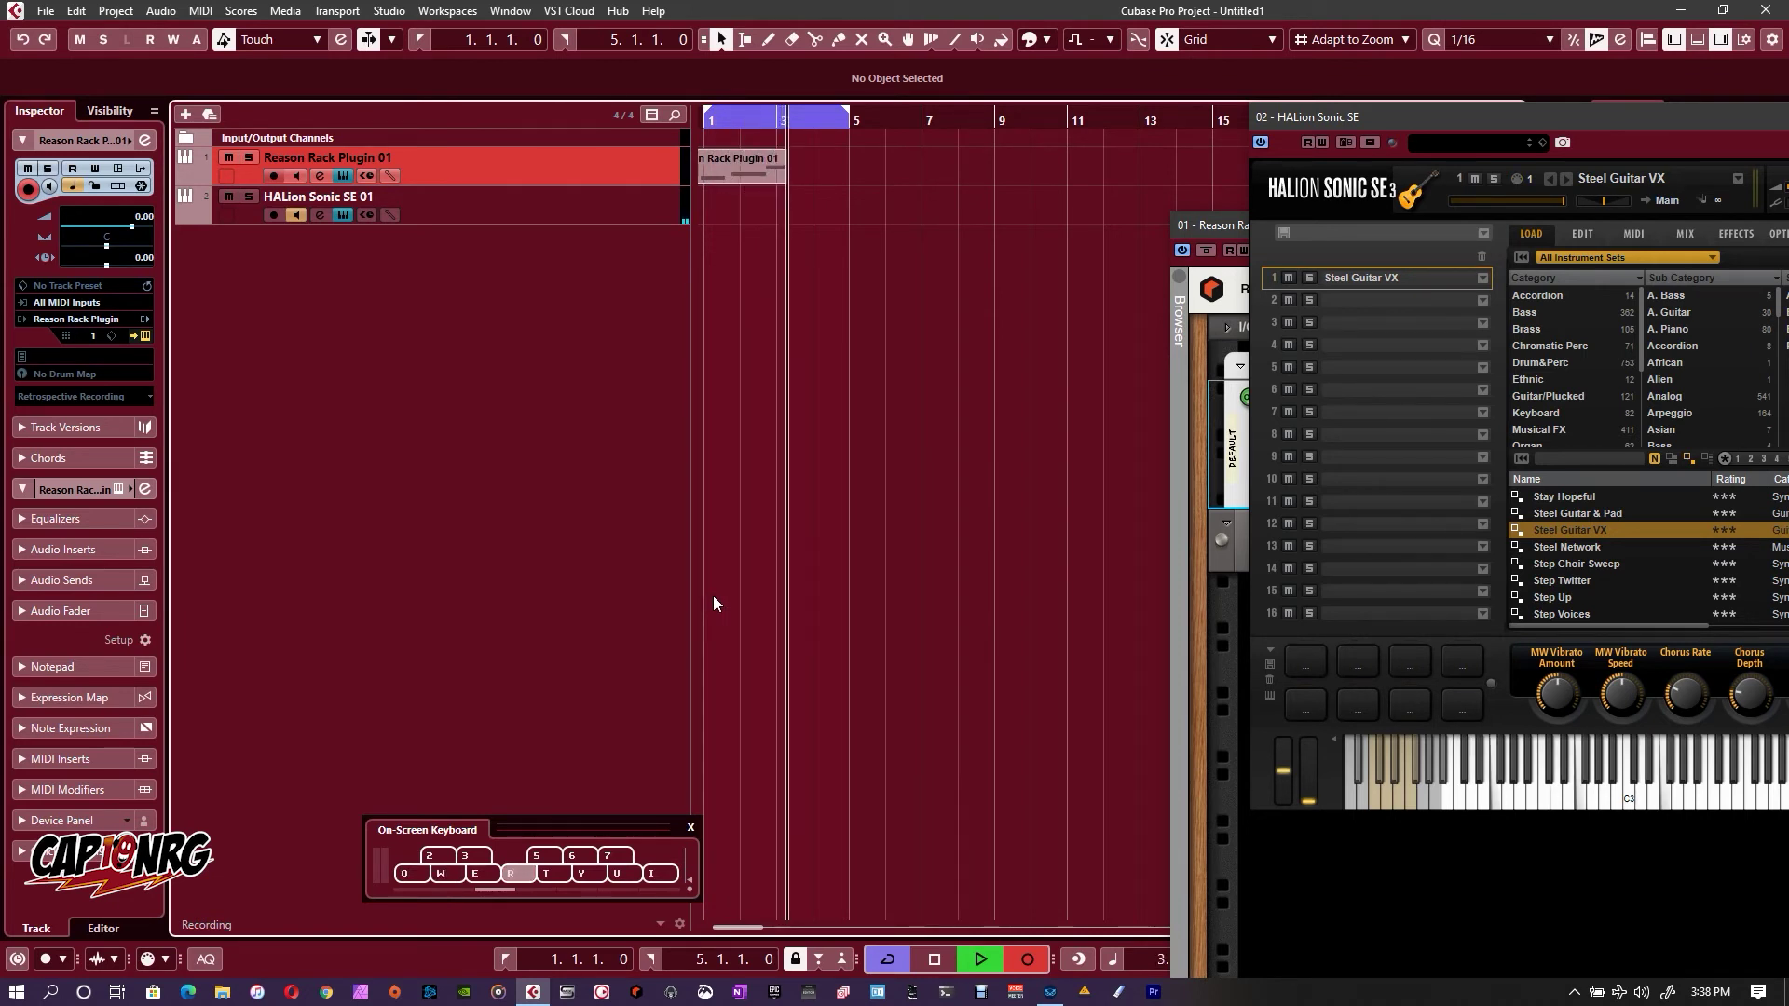
pyautogui.press('q')
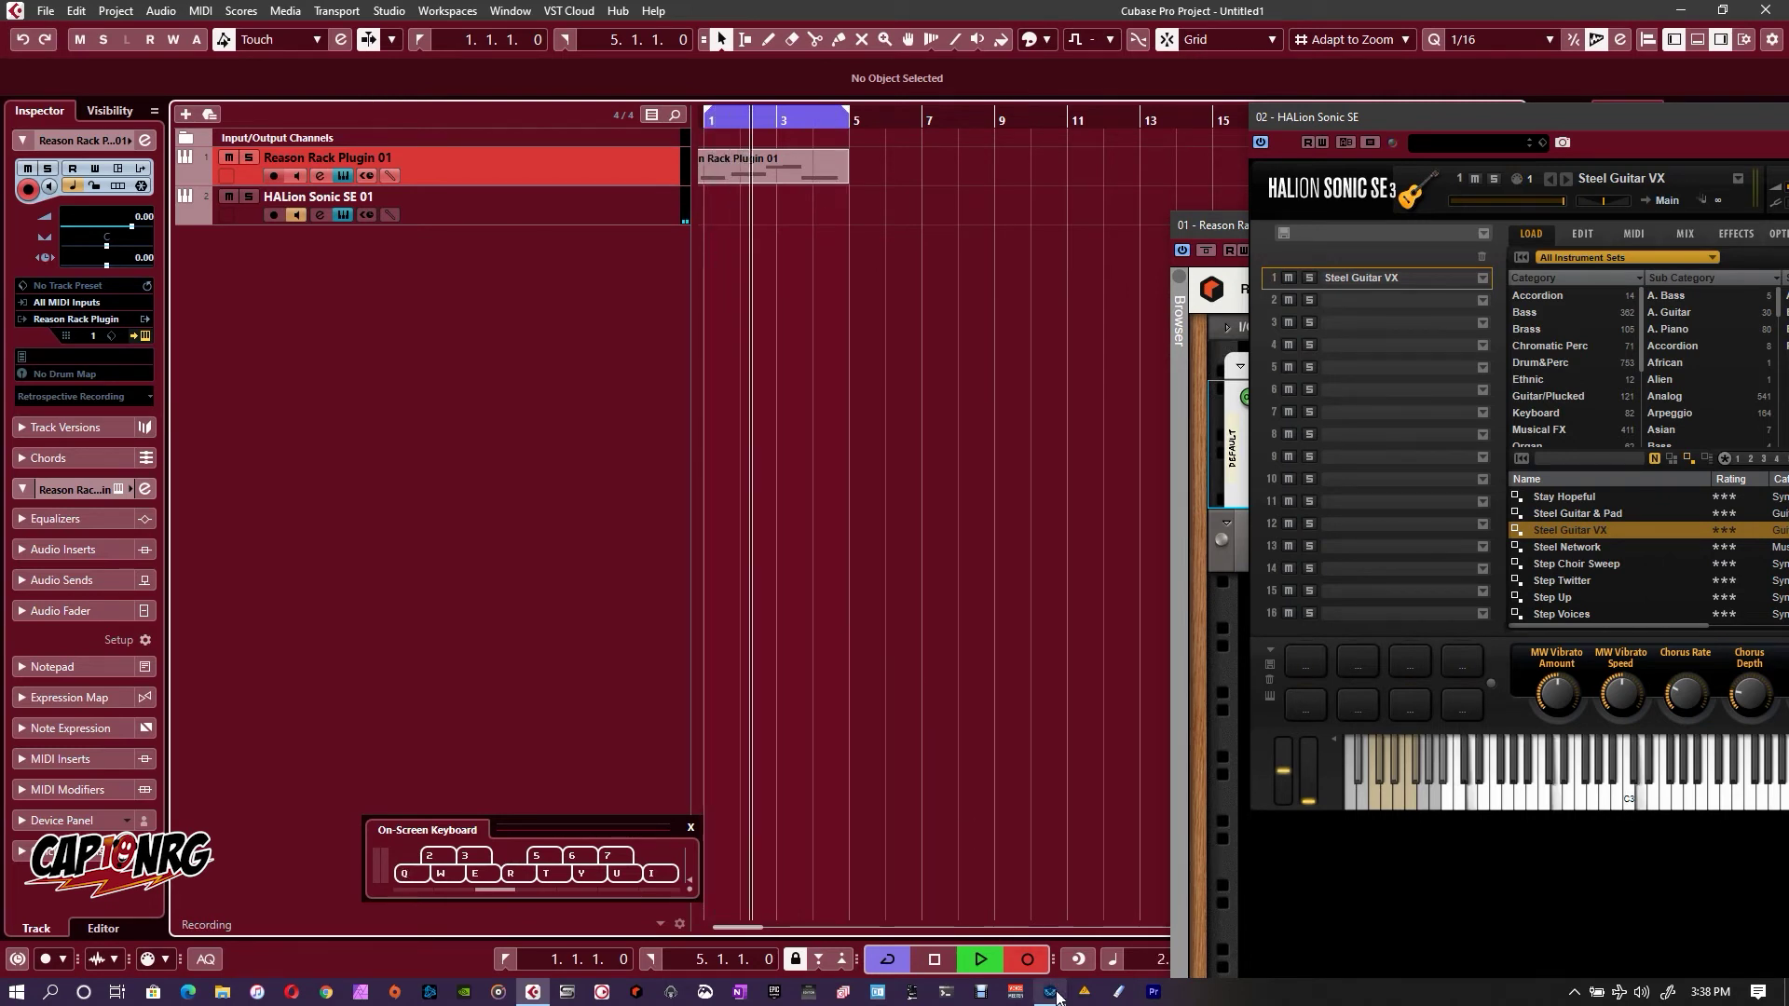
pyautogui.click(1029, 961)
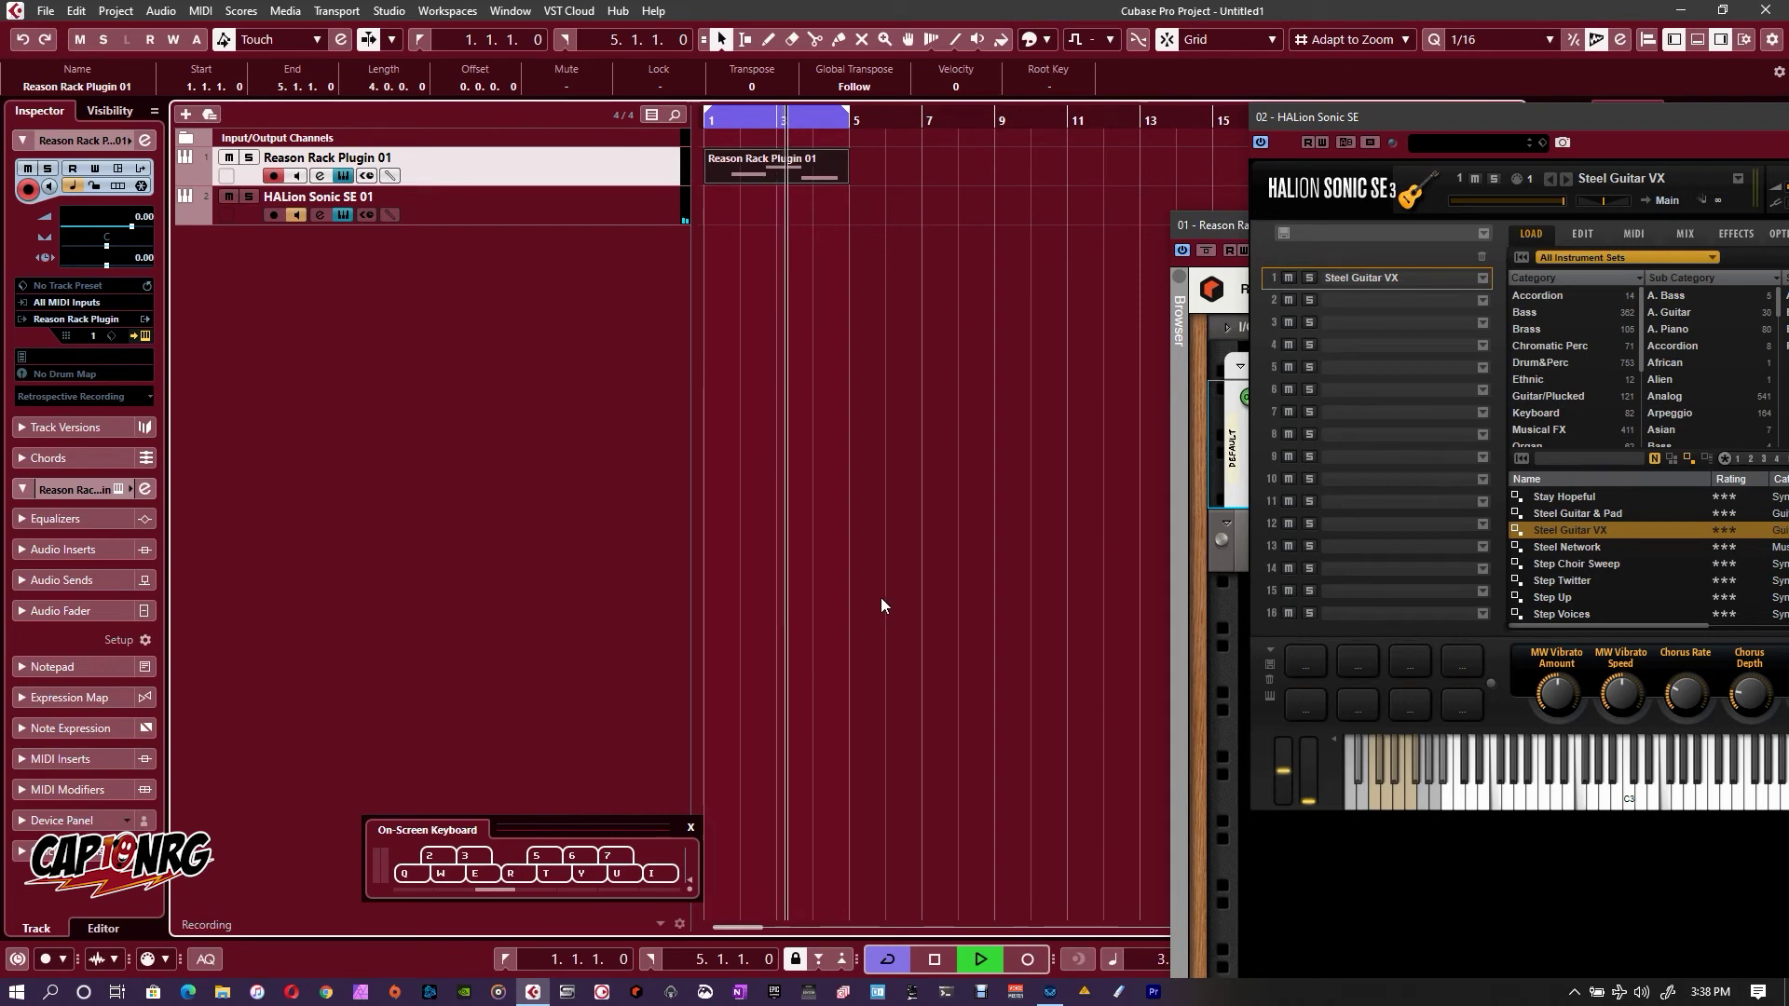
pyautogui.press('space')
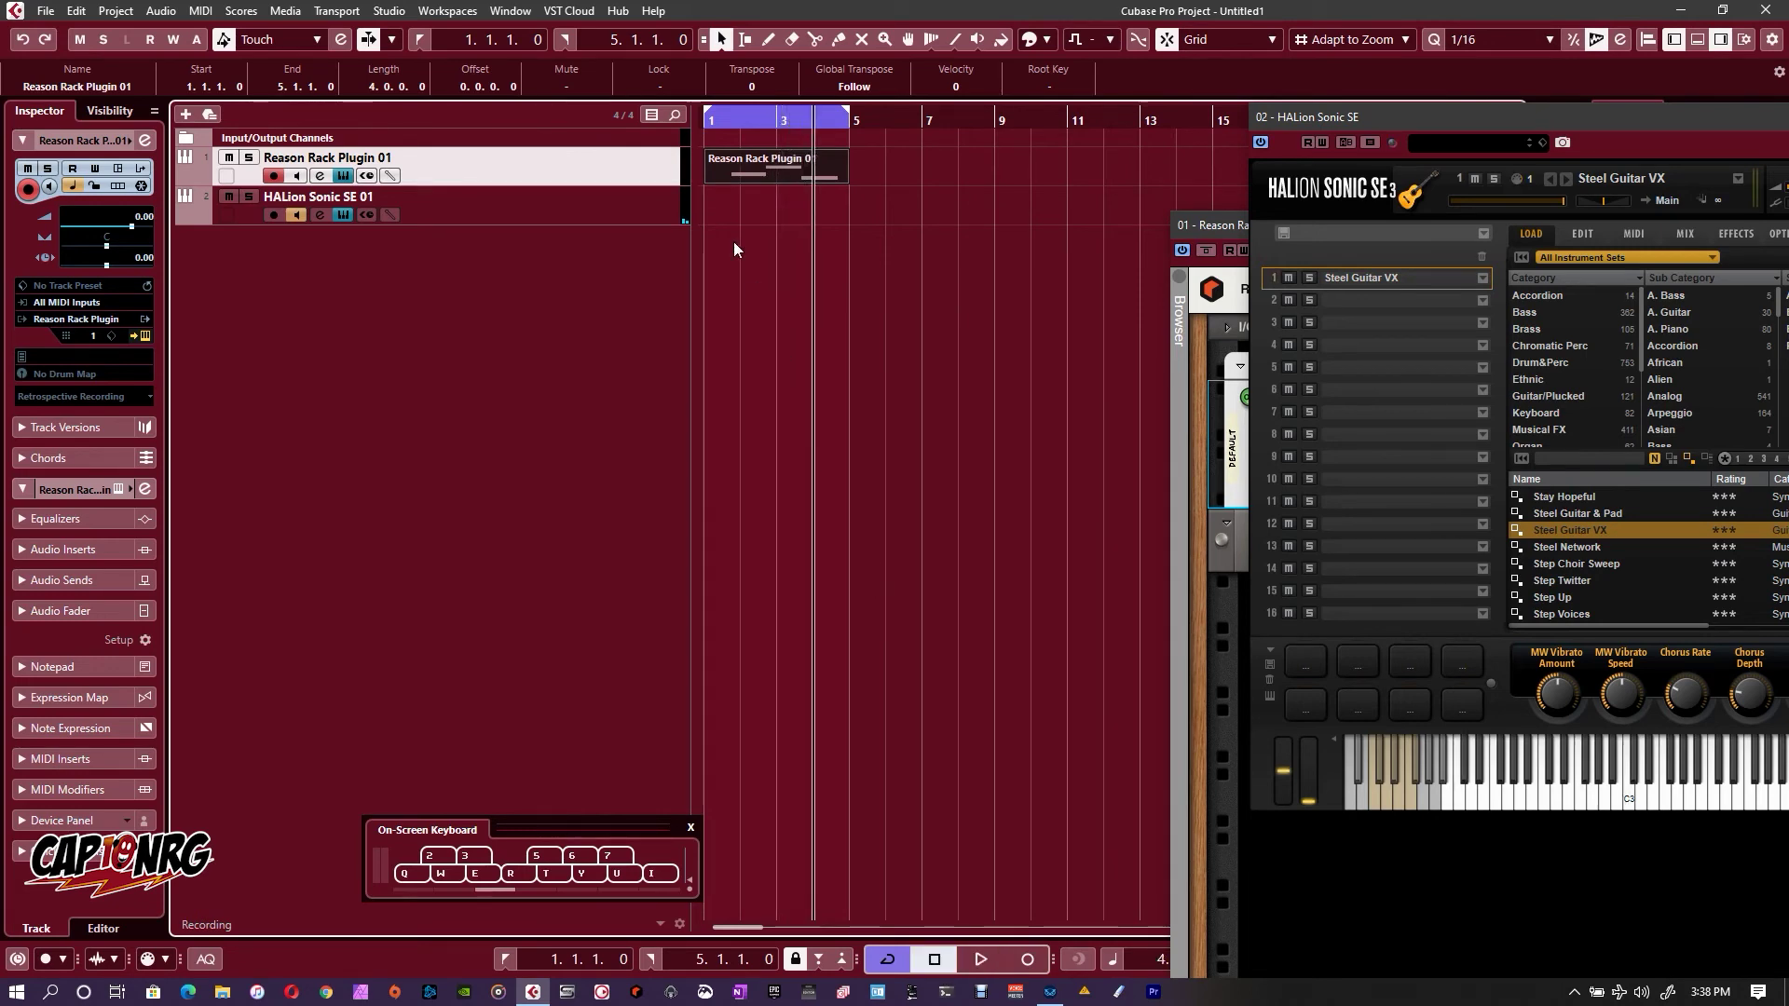
# Open the recorded Reason Rack part for editing, align its notes to full bars and play it back
pyautogui.doubleClick(728, 175)
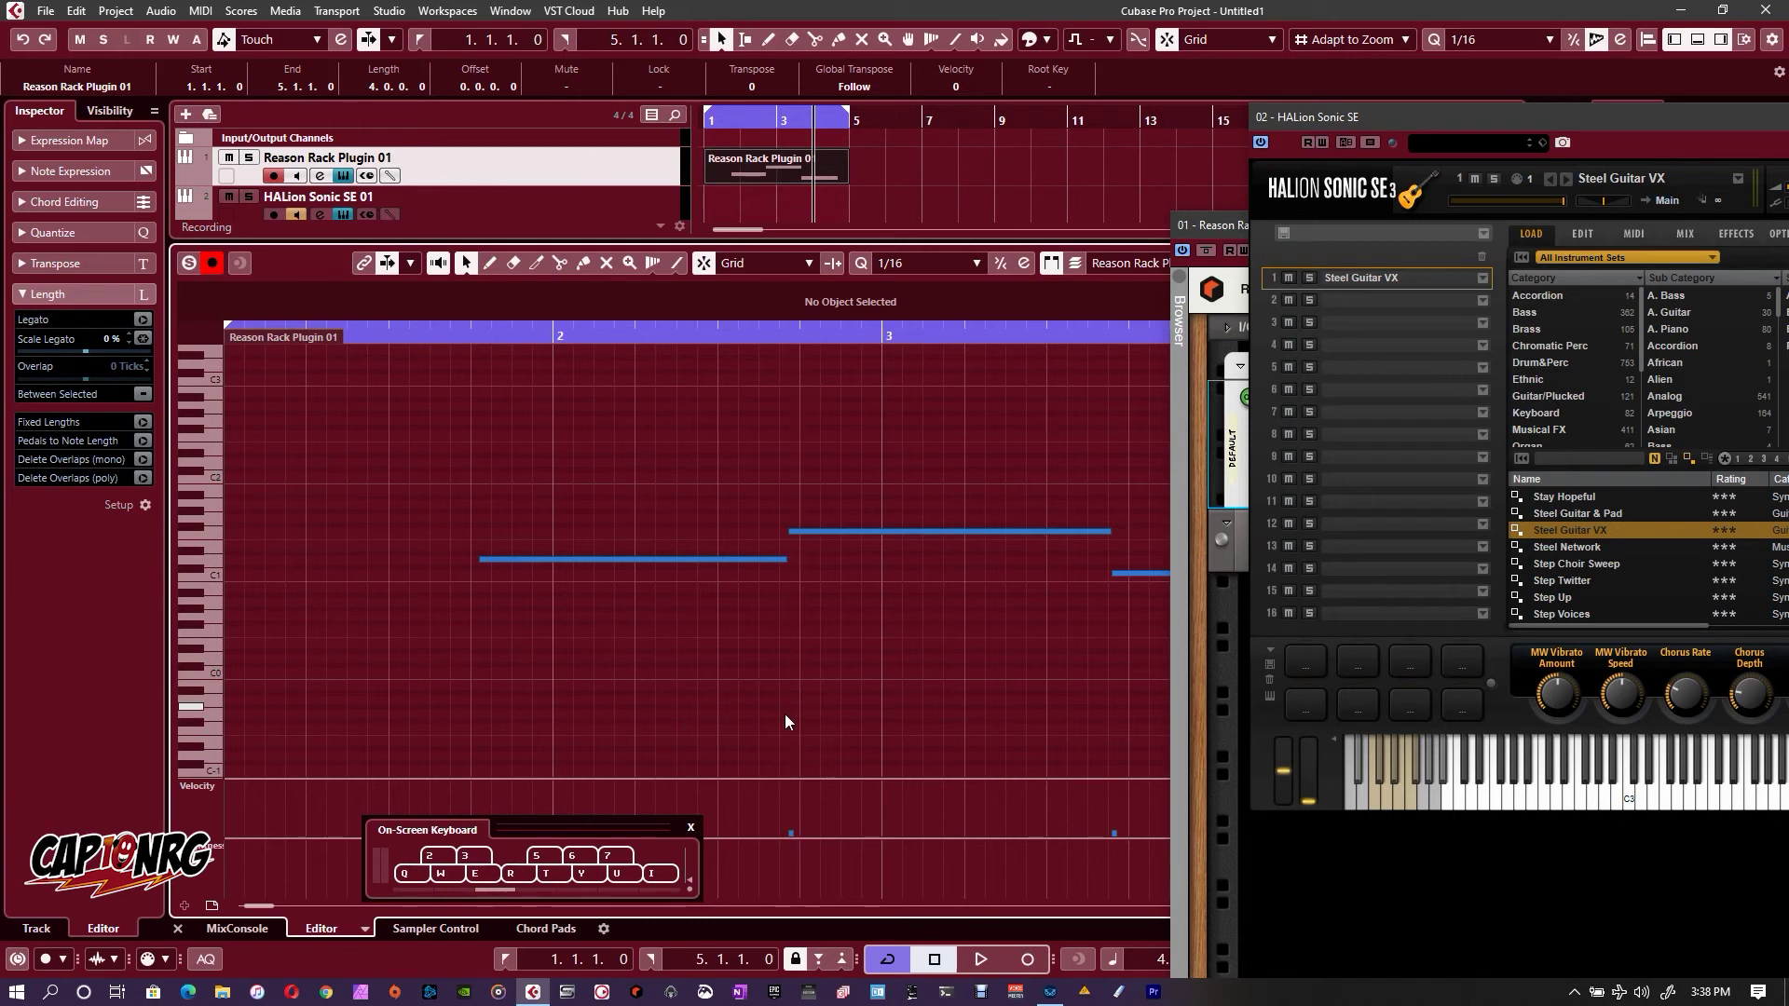
pyautogui.press('space')
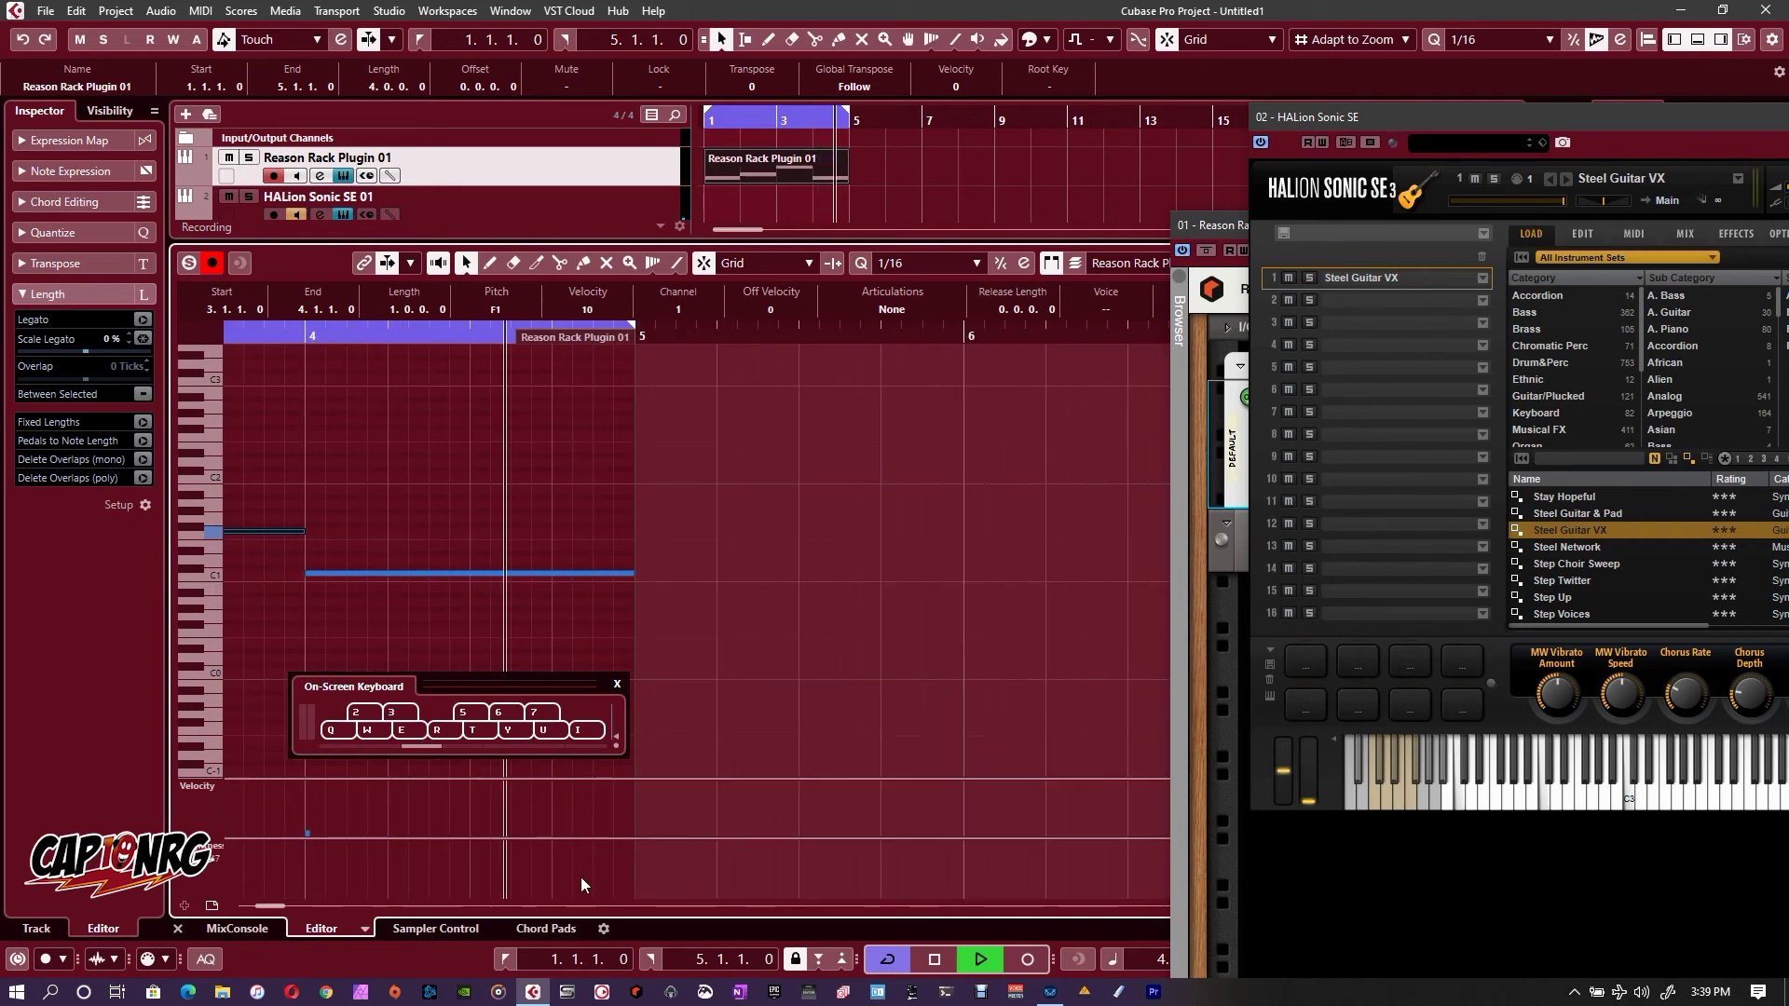
pyautogui.press('space')
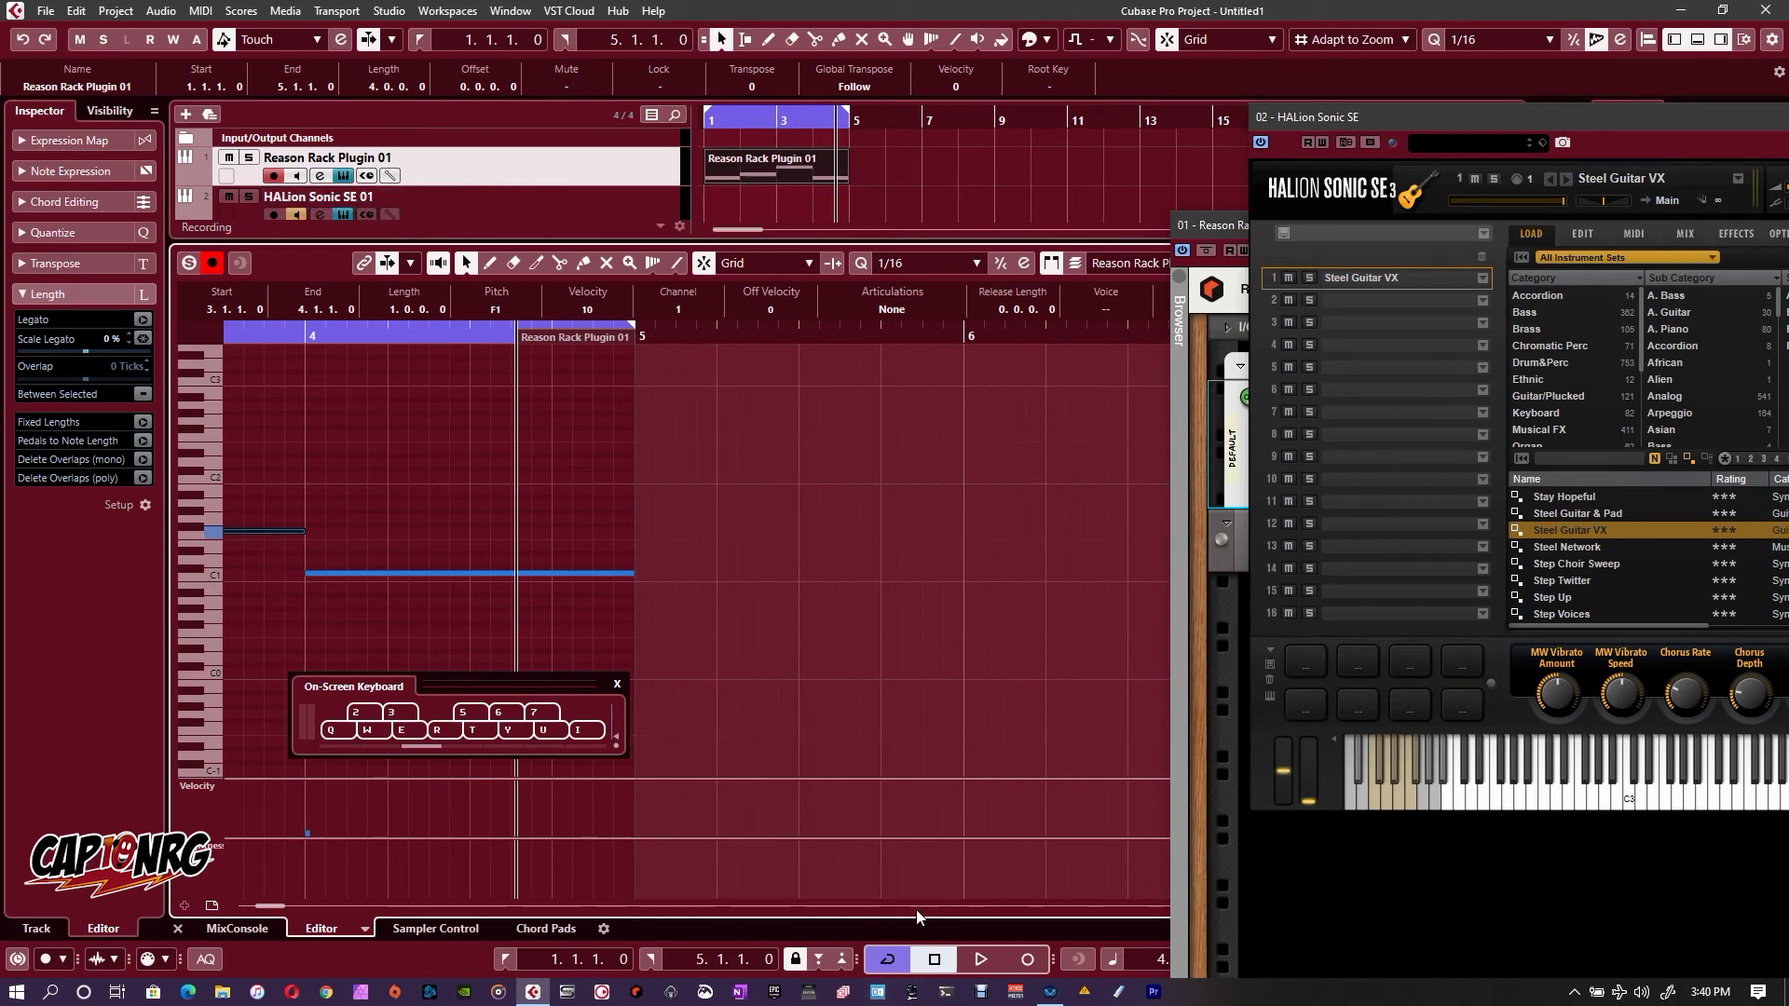
# Record the Note Echo output as MIDI on the HALion Sonic SE track over the cycle and open the new part for editing
pyautogui.click(1028, 960)
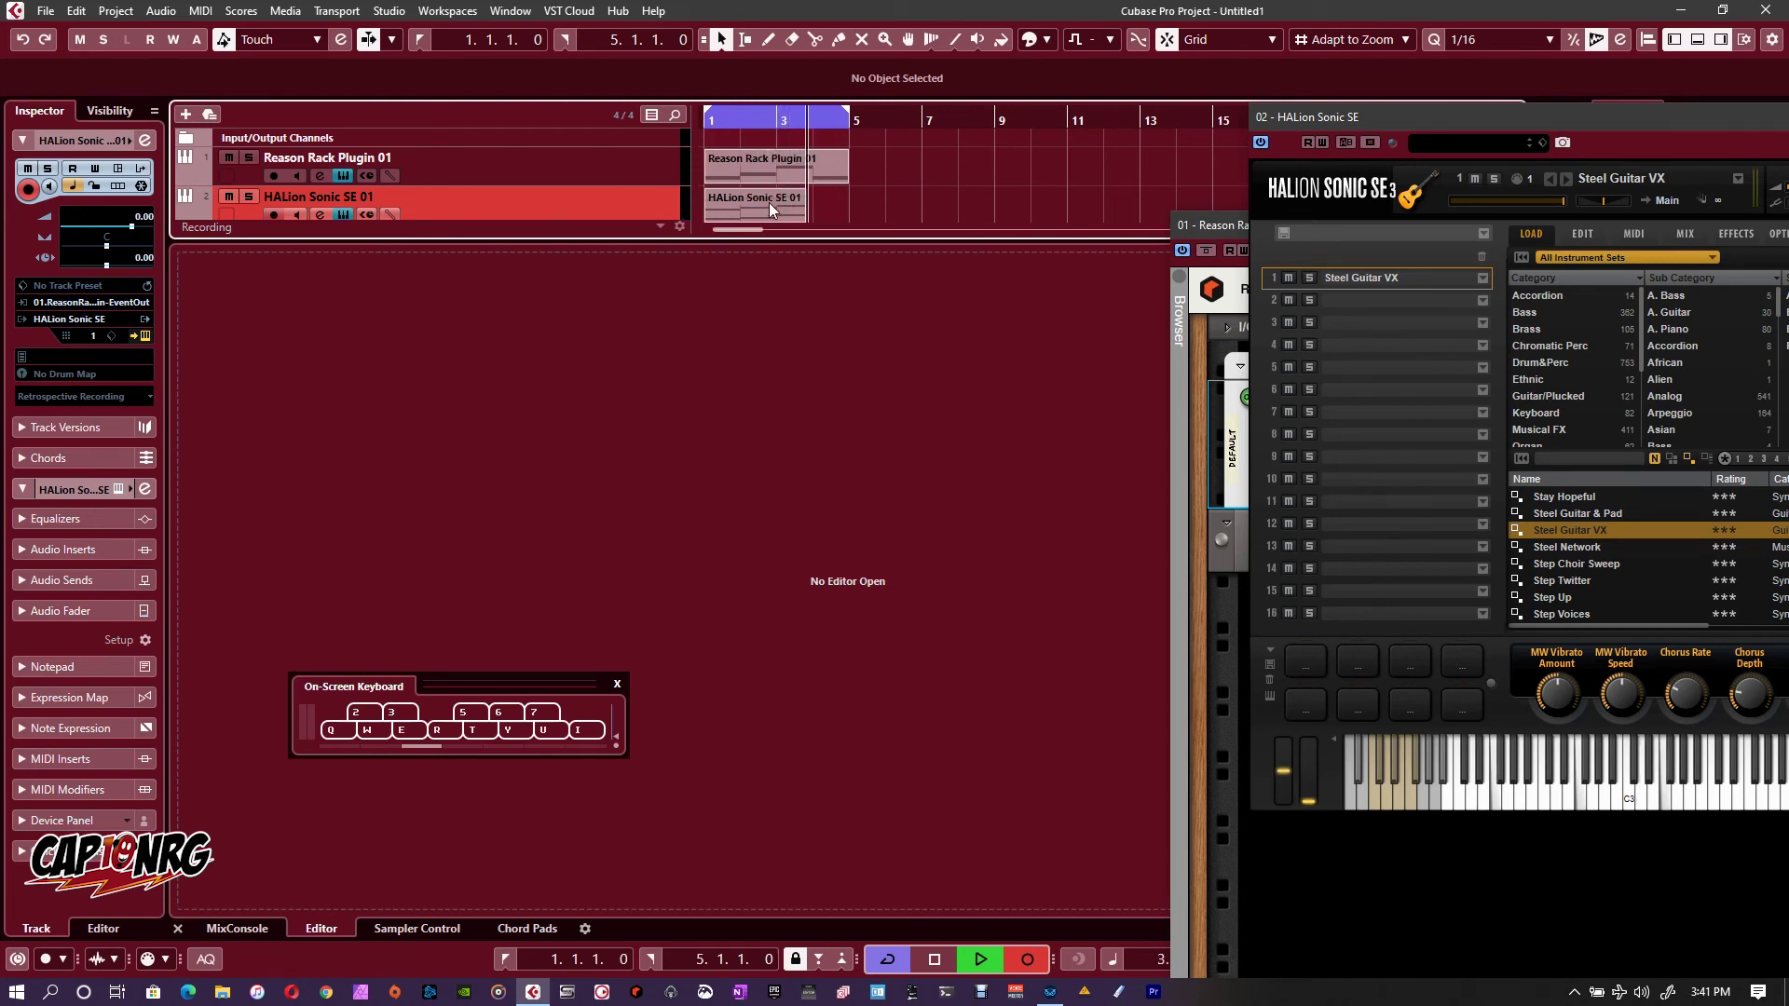
pyautogui.press('space')
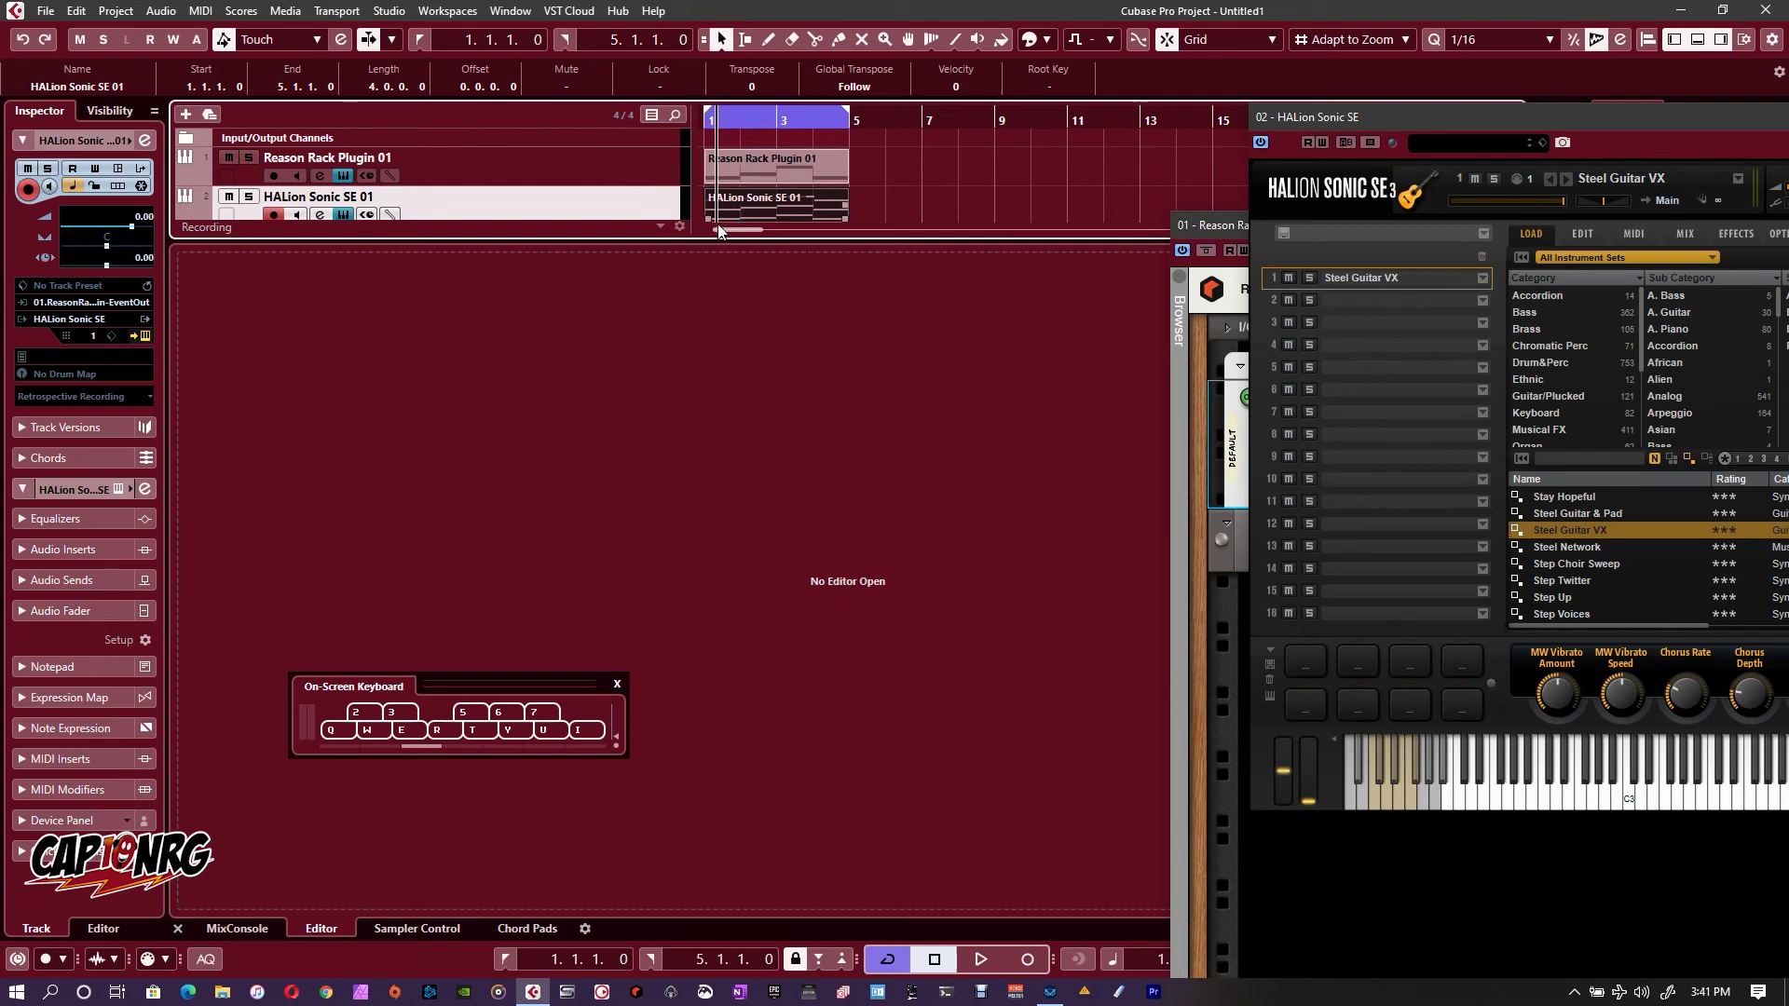
pyautogui.click(888, 196)
pyautogui.doubleClick(781, 199)
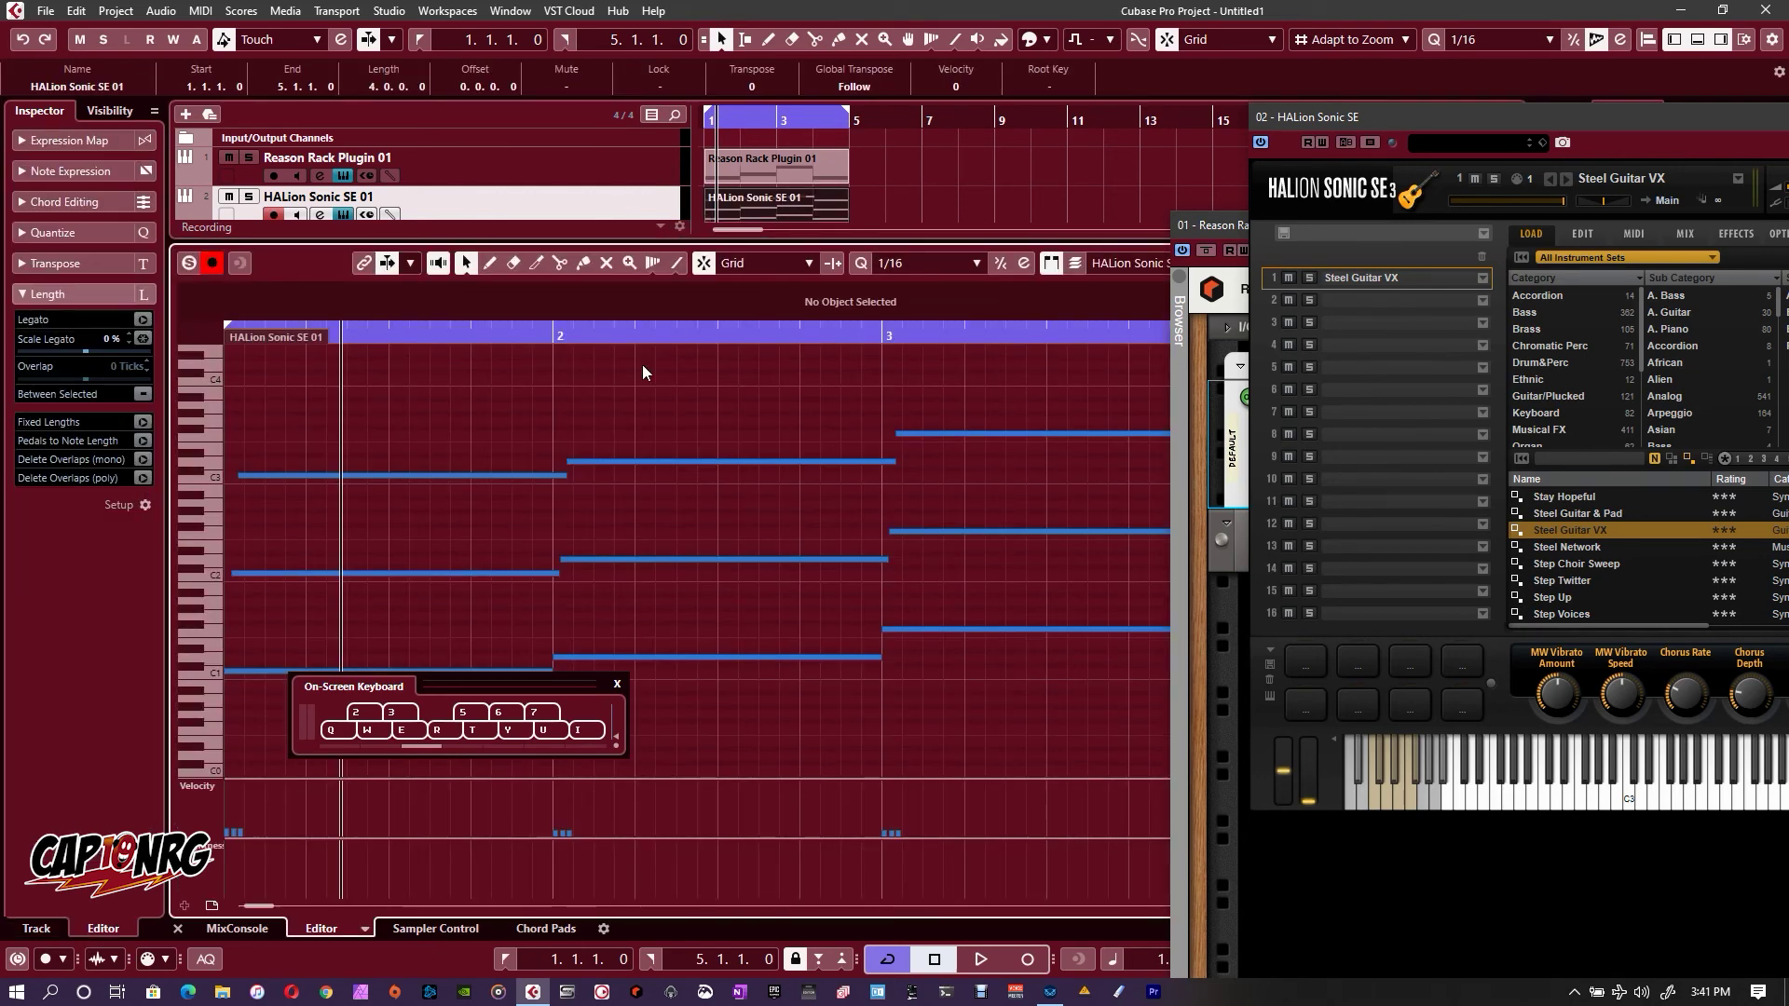
# Select the first group of echoed notes in the HALion part and place a short F3 note at 1.1.2.0 above them
pyautogui.hscroll(-5, 522, 820)
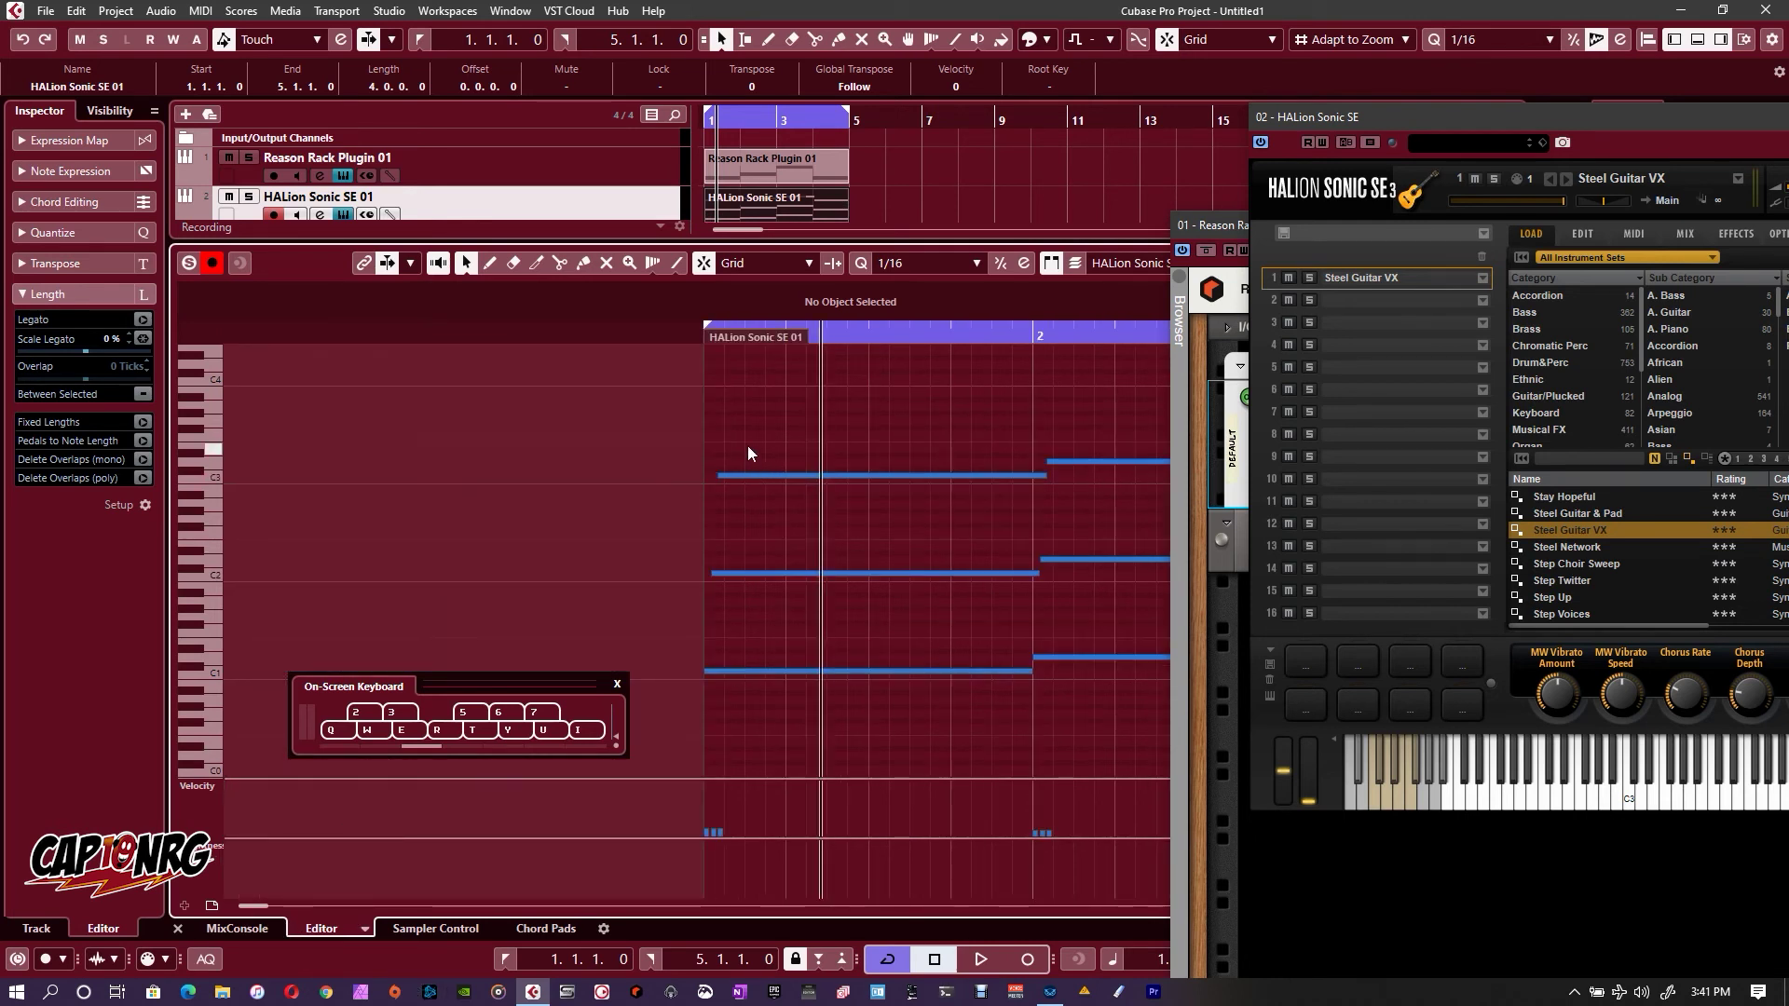
pyautogui.moveTo(736, 450); pyautogui.dragTo(729, 716)
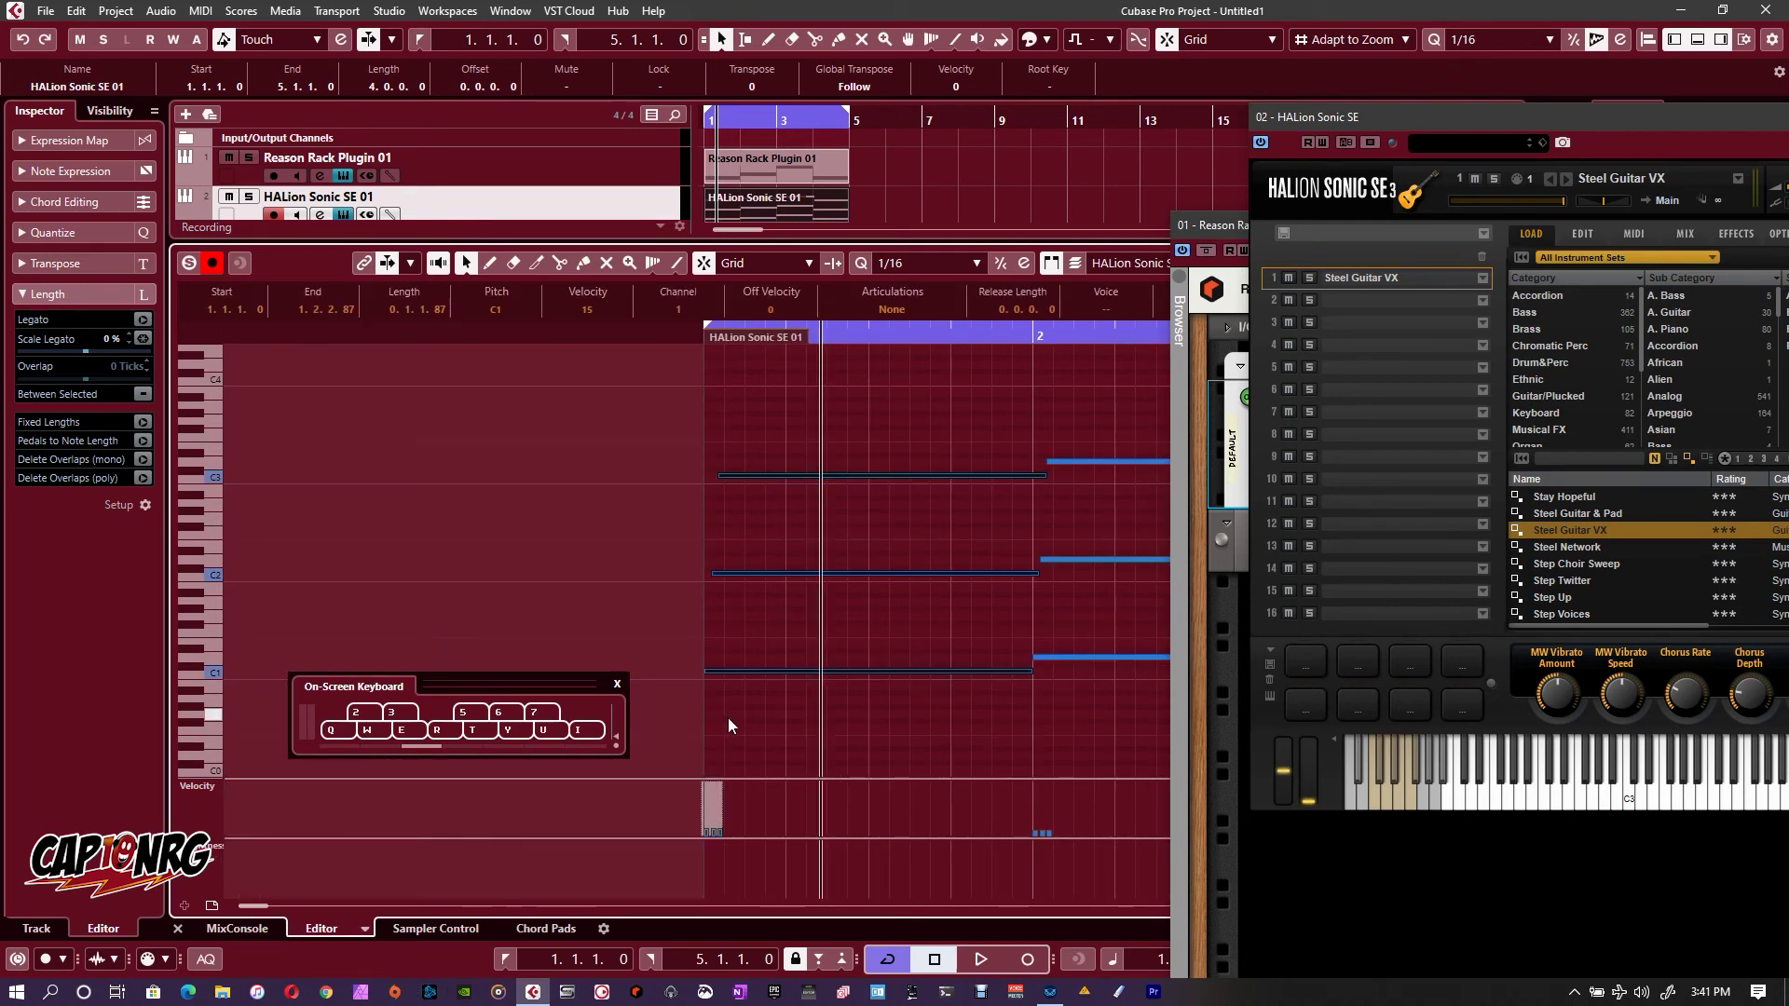
pyautogui.press('q')
pyautogui.click(738, 475)
pyautogui.moveTo(755, 476); pyautogui.dragTo(753, 440)
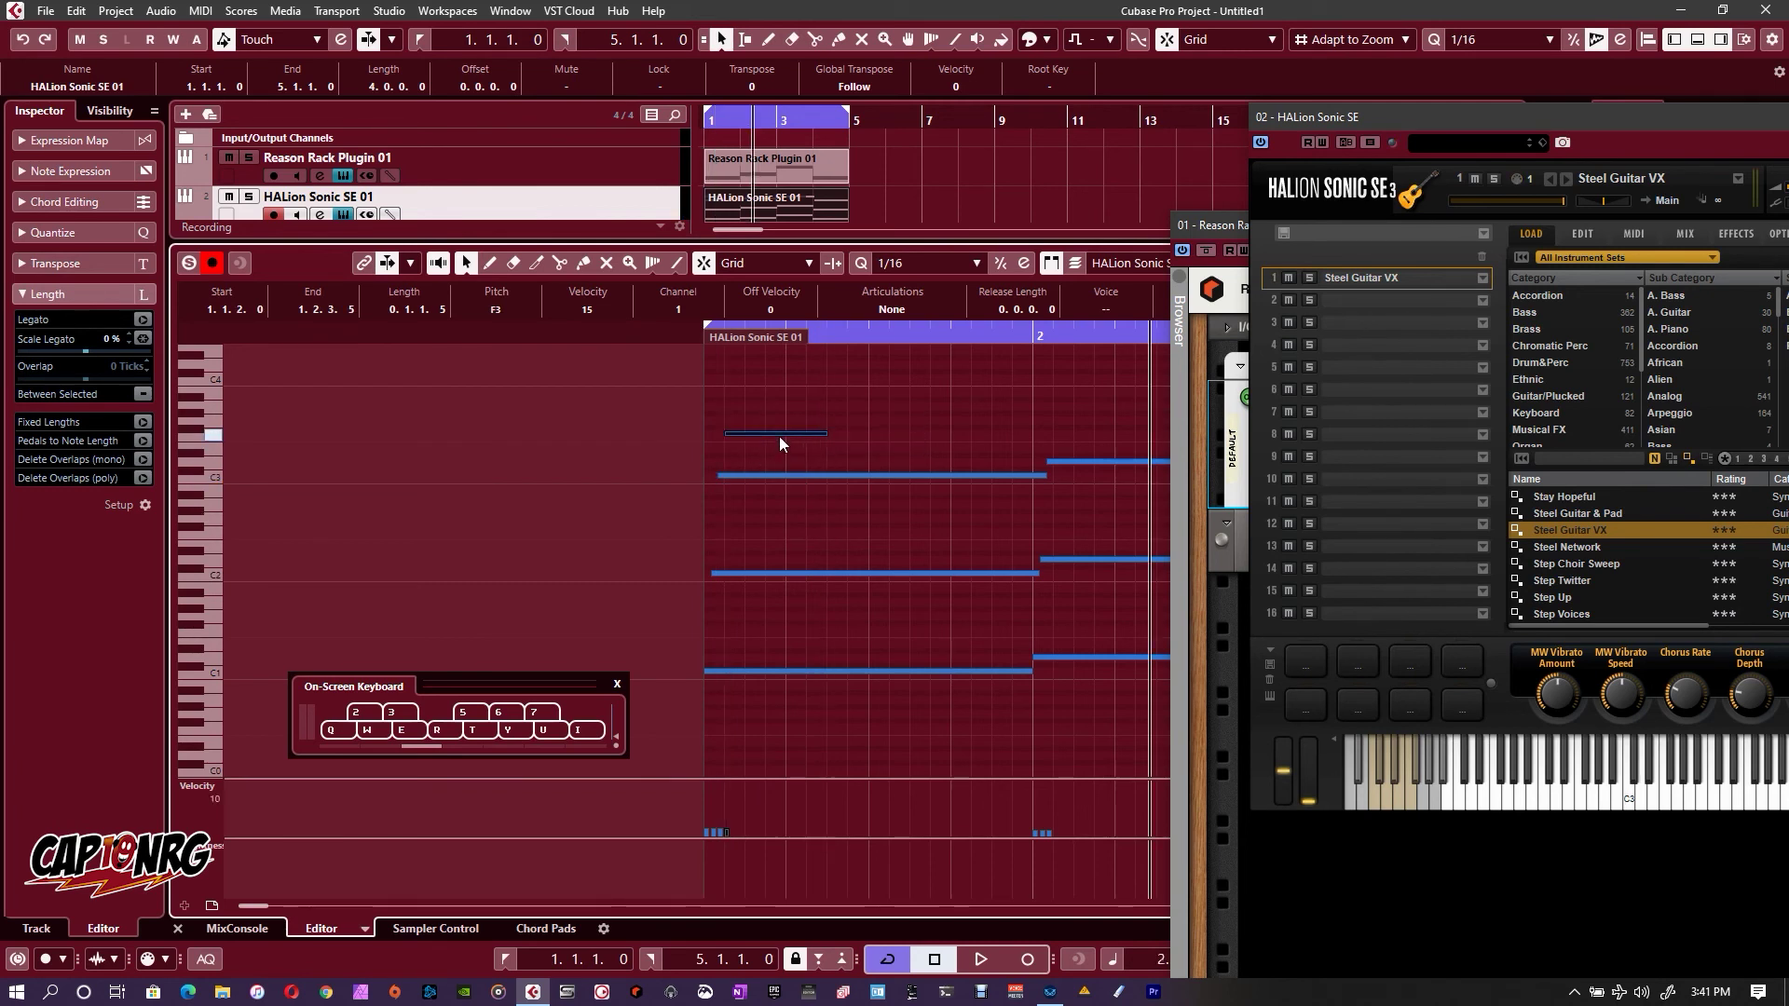